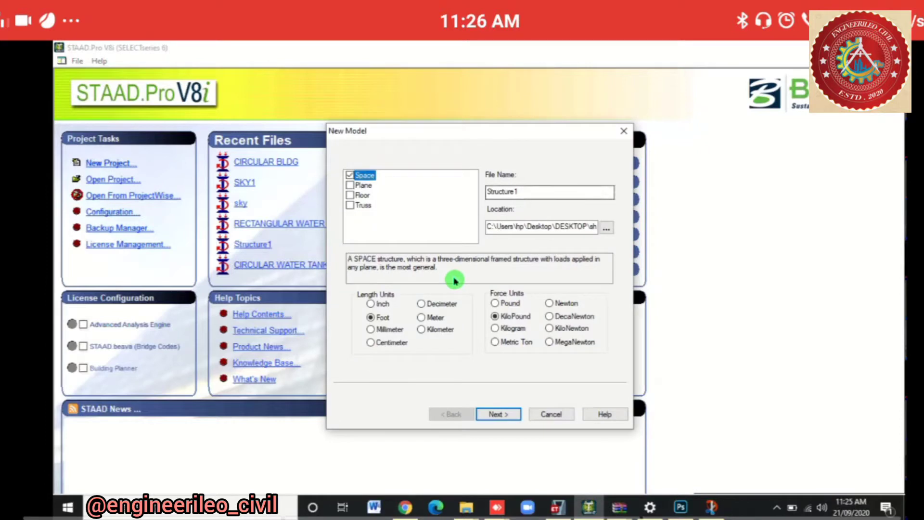
# Step: Create a new Space model named CHIMNEY with meter length units and kilonewton force units, accepting the base-unit warning
pyautogui.press('Tab')
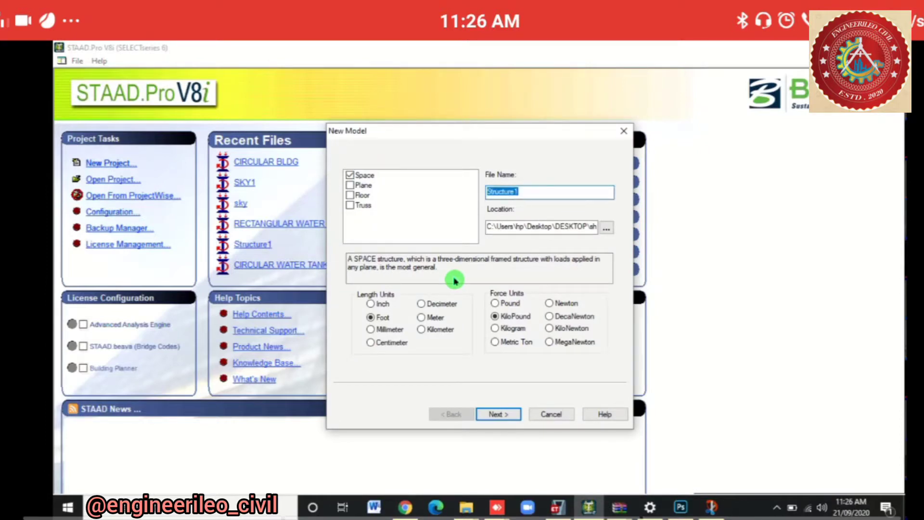
pyautogui.write('CHIMNEY')
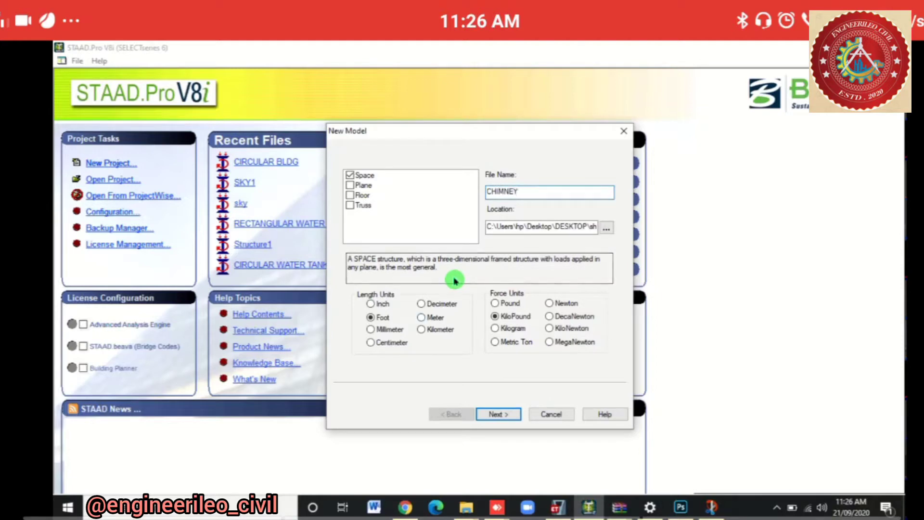
pyautogui.click(421, 317)
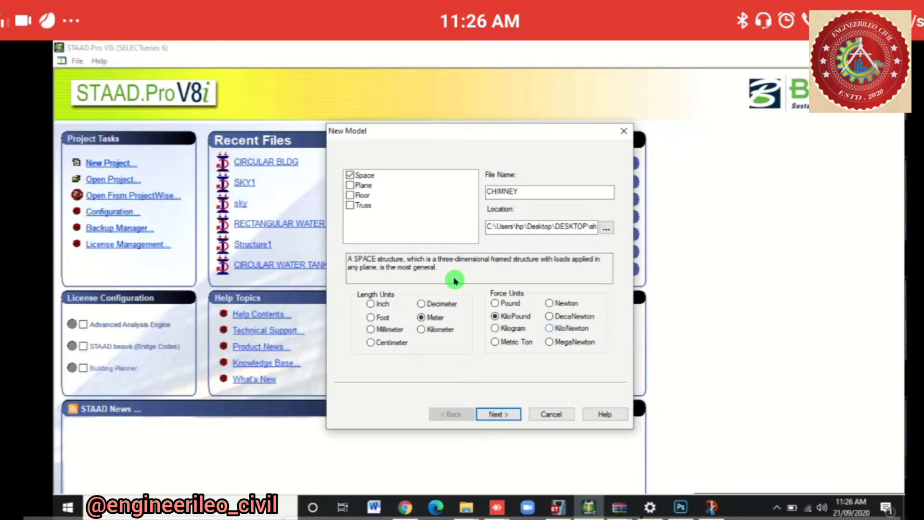
pyautogui.click(549, 327)
pyautogui.press('Return')
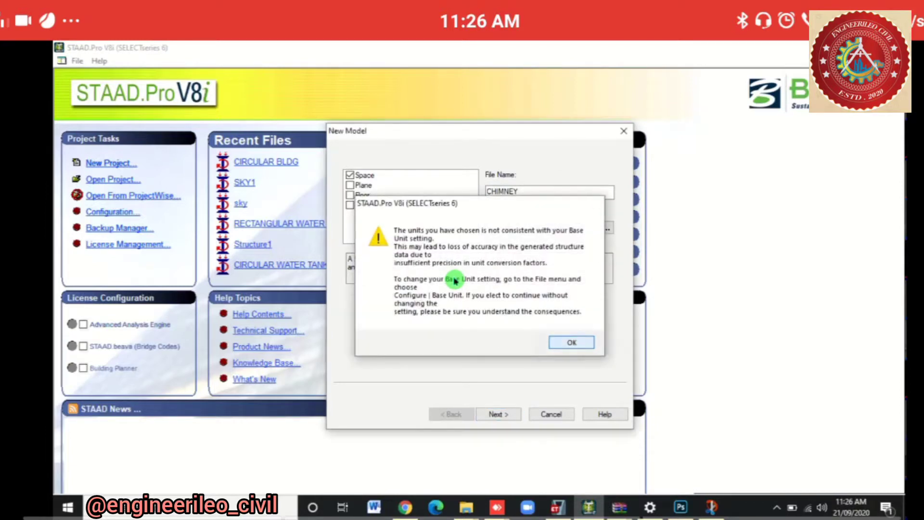
pyautogui.press('Return')
pyautogui.press('Return')
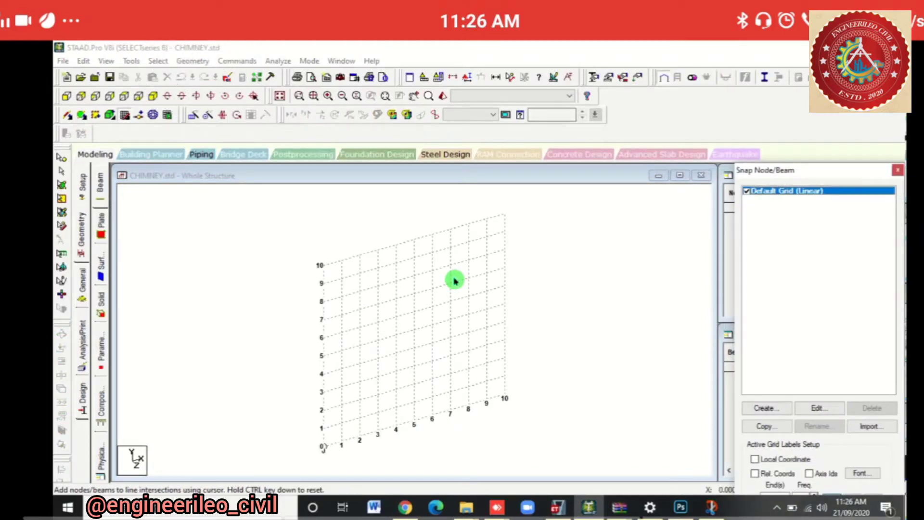
# Step: Start a Cooling Tower prototype from the Surface/Plate Models in the Structure Wizard
pyautogui.click(193, 62)
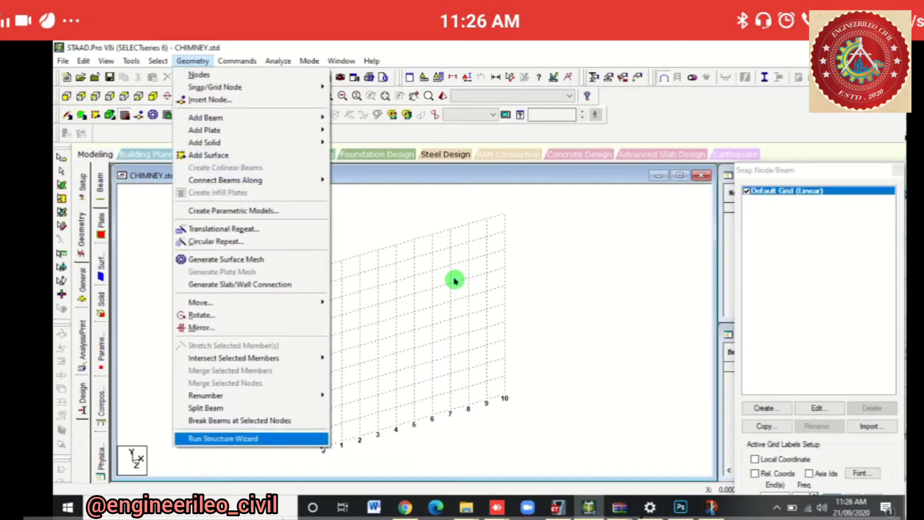
pyautogui.click(223, 438)
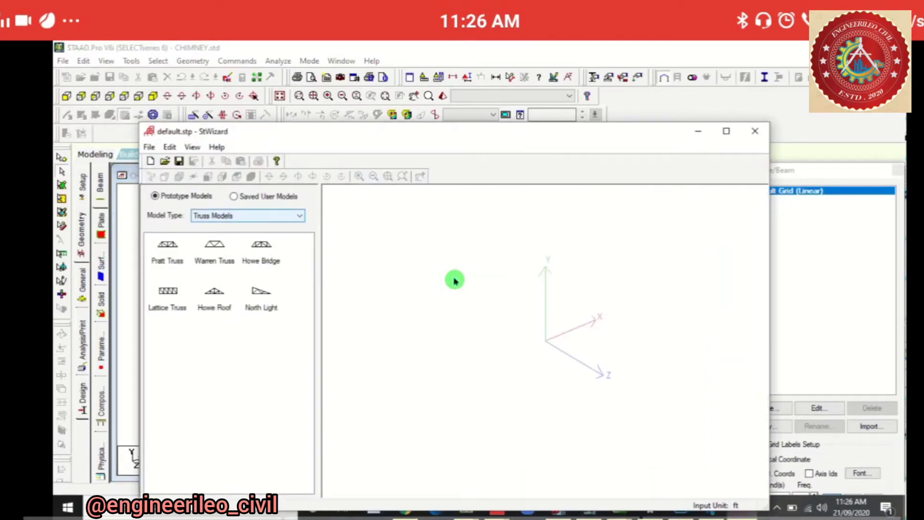
pyautogui.click(248, 216)
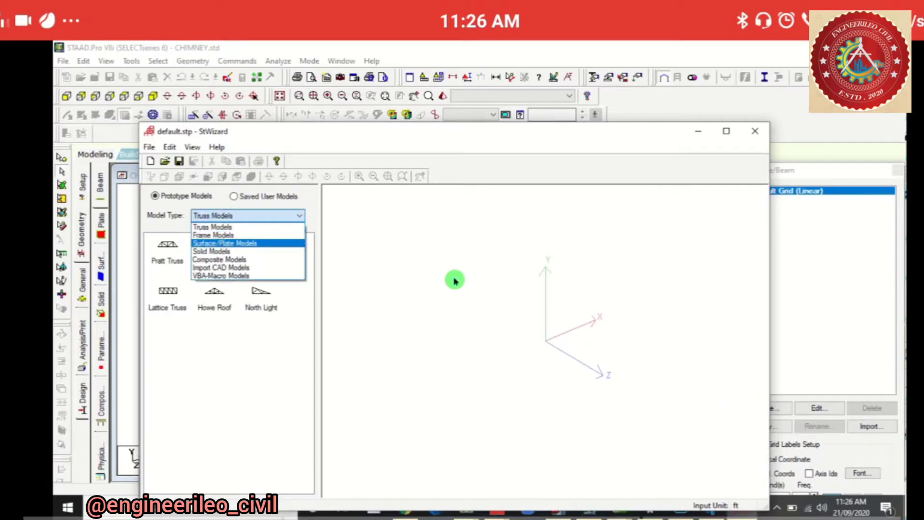
pyautogui.click(225, 244)
pyautogui.click(261, 296)
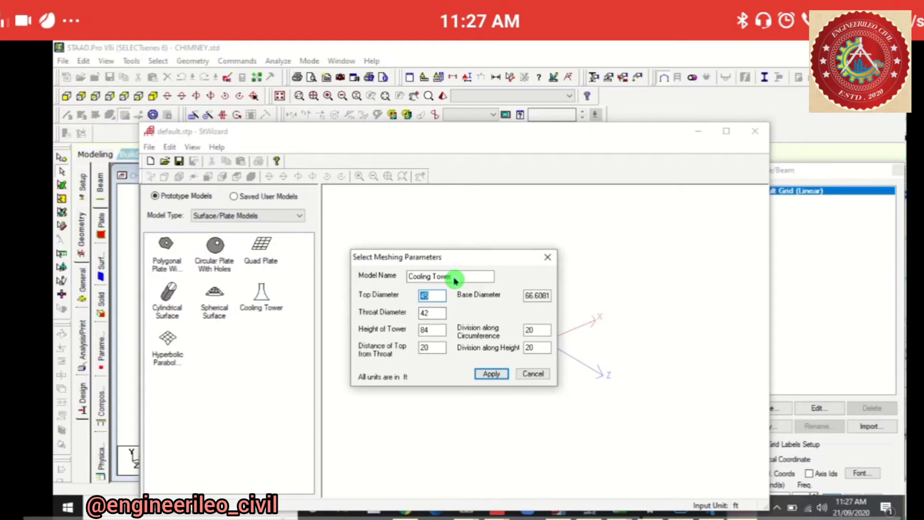
# Step: Generate the cooling tower mesh with a top diameter of 48 ft and a throat diameter of 40 ft
pyautogui.write('48')
pyautogui.press('Tab')
pyautogui.write('40')
pyautogui.press('Return')
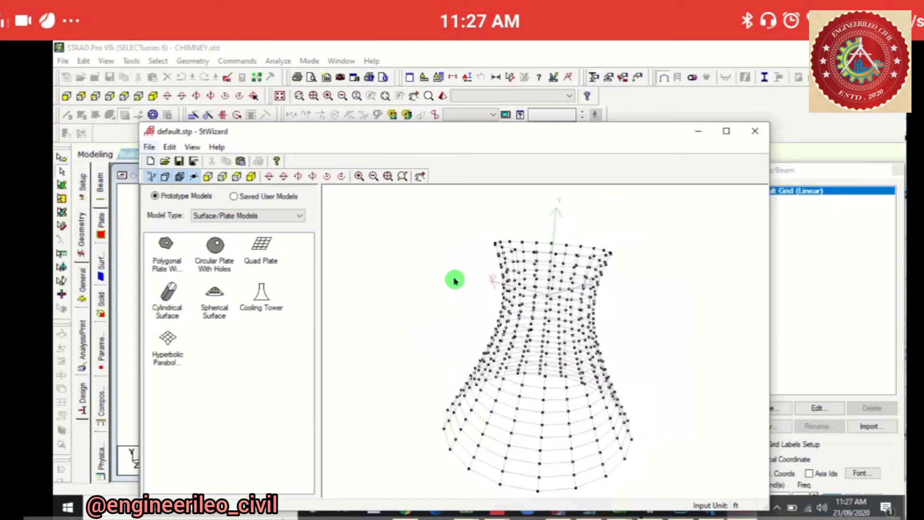
# Step: Merge the tower from the Structure Wizard into the STAAD model at zero X, Y and Z offset, and hide the snap grid
pyautogui.click(149, 147)
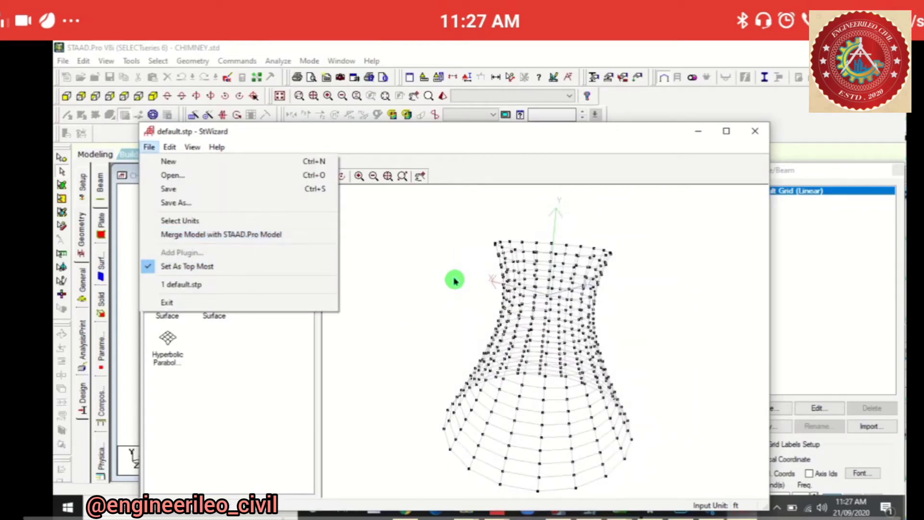
pyautogui.click(455, 281)
pyautogui.click(754, 130)
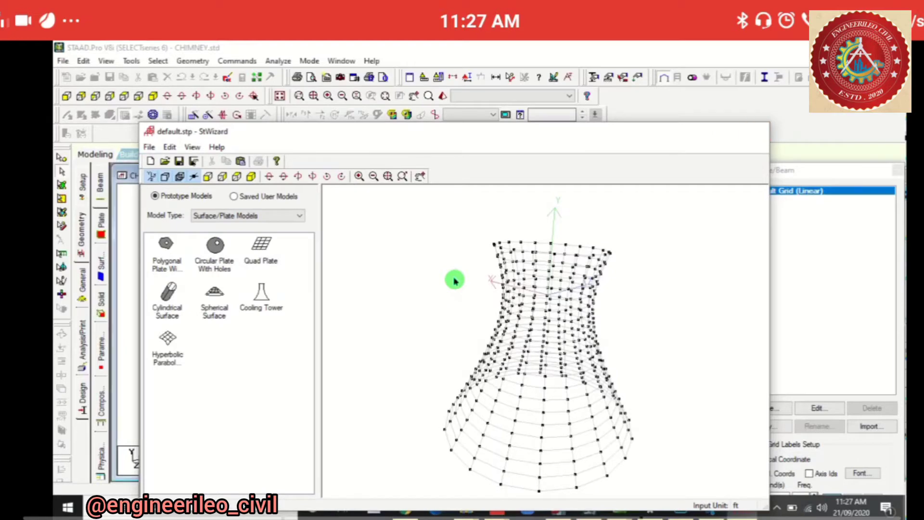
pyautogui.press('Return')
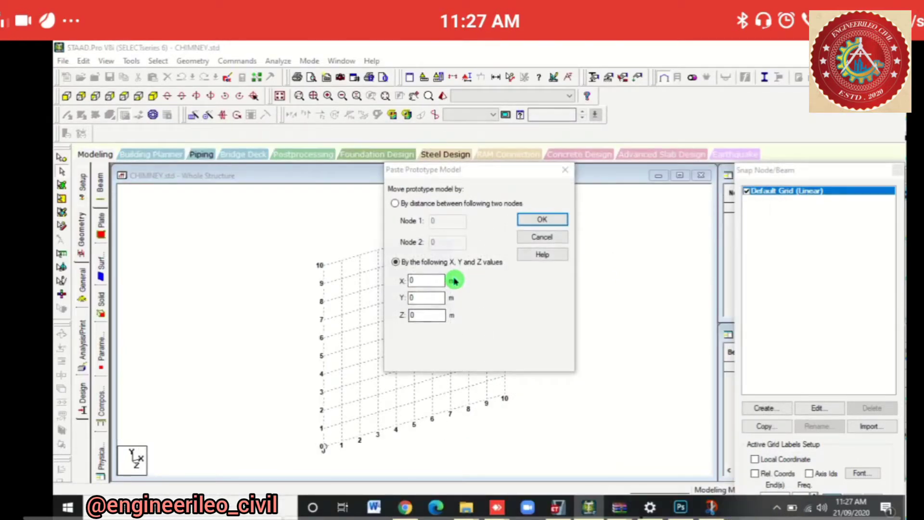
pyautogui.click(559, 214)
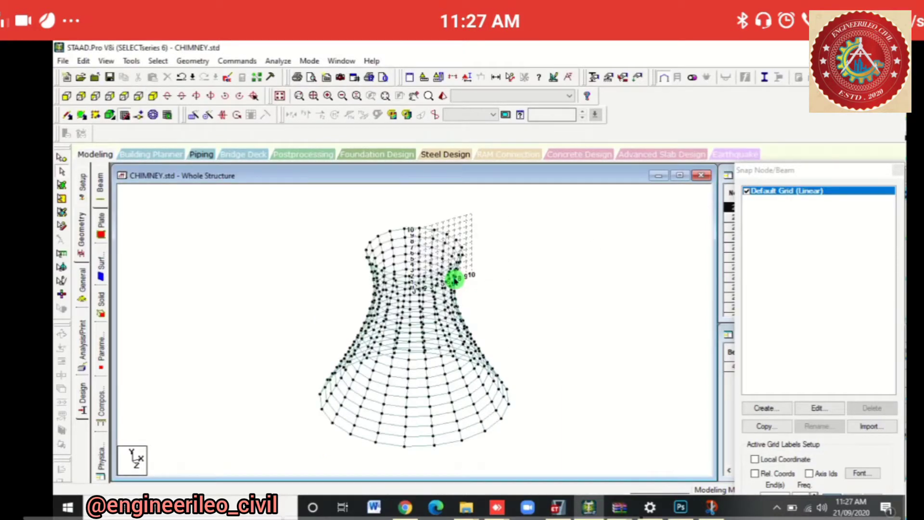
pyautogui.click(124, 115)
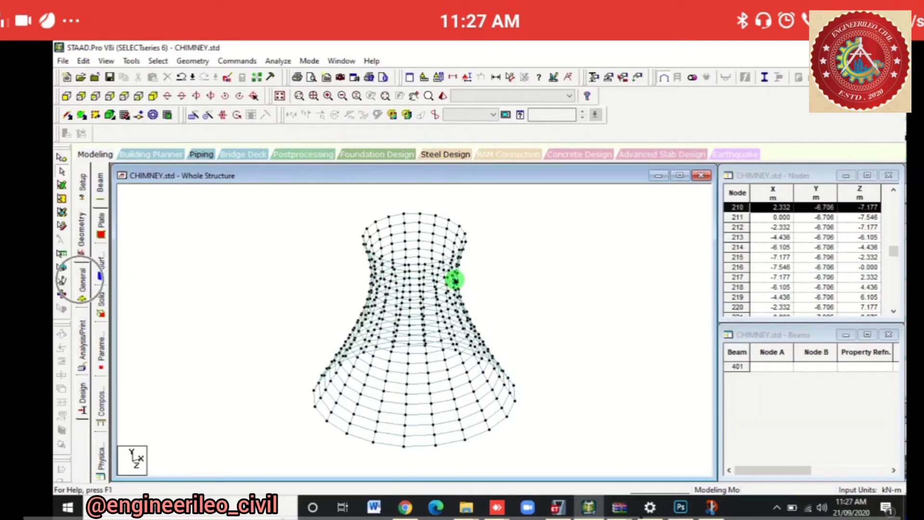
# Step: Define a concrete plate element thickness property of 0.5 m at all four nodes
pyautogui.click(81, 281)
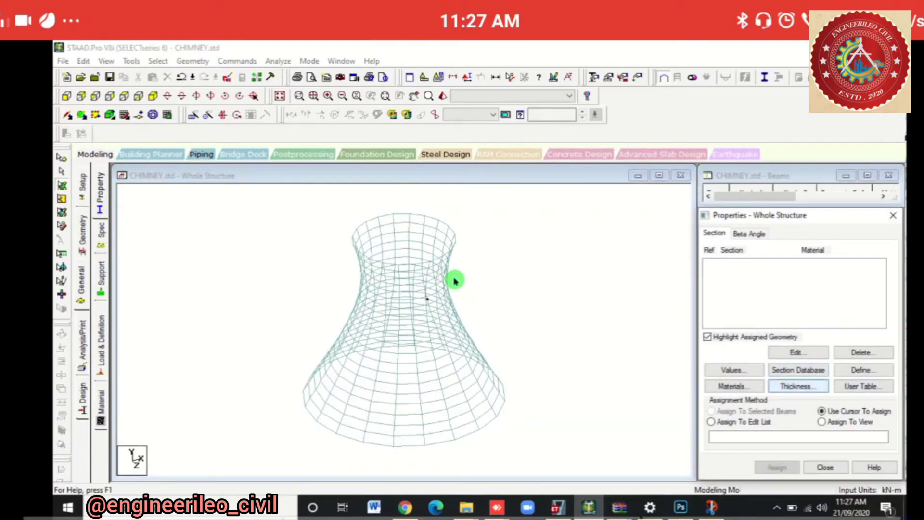
pyautogui.click(798, 386)
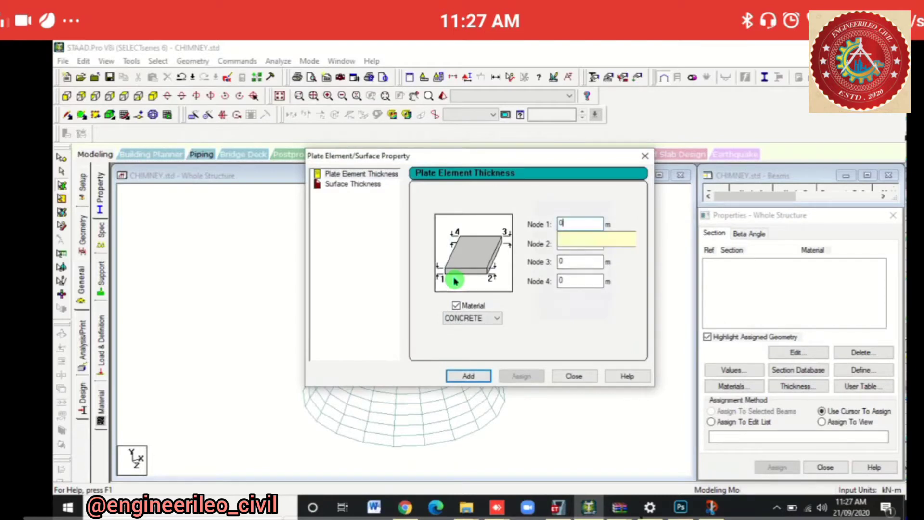
pyautogui.write('.5')
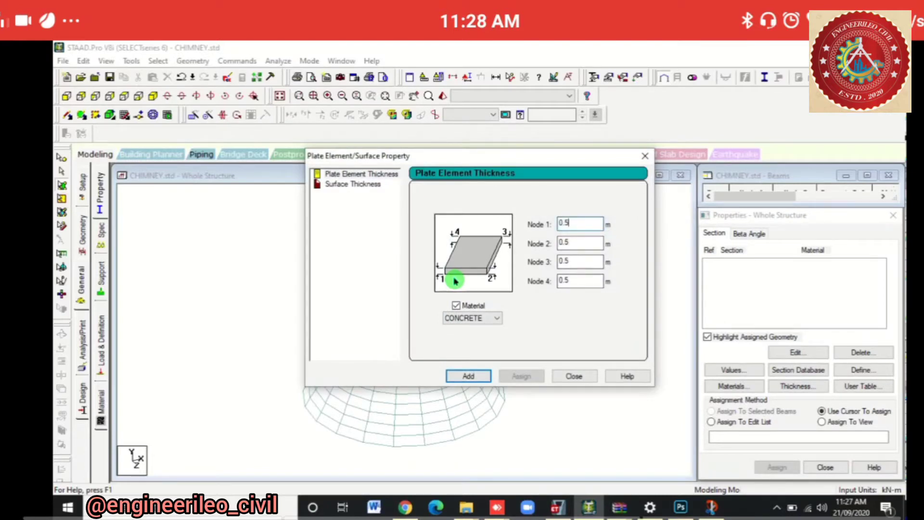
pyautogui.press('ctrl')
pyautogui.press('ctrl')
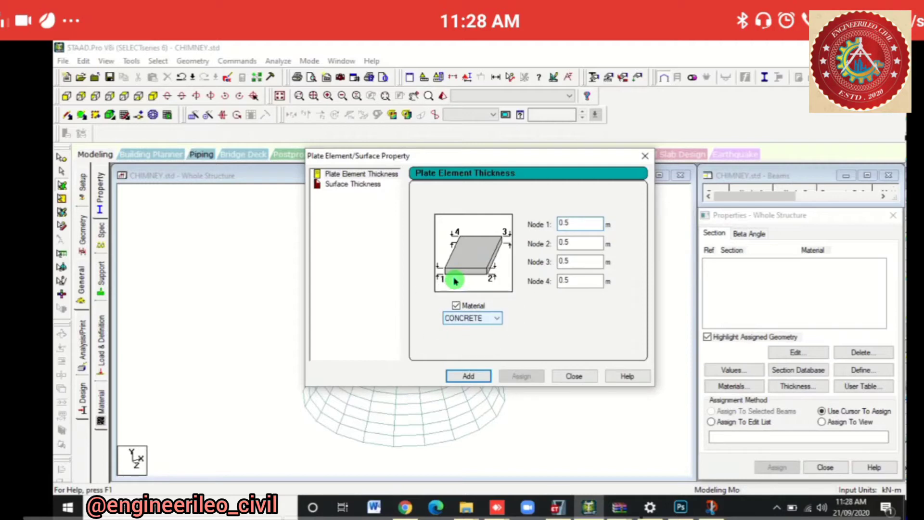
pyautogui.press('Return')
pyautogui.press('Tab')
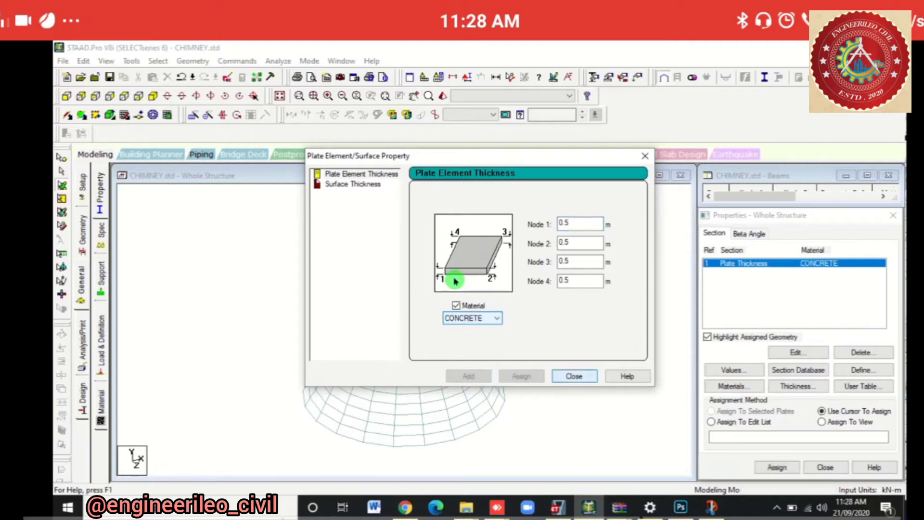
pyautogui.press('Return')
# Step: Assign the concrete plate thickness to the whole tower using Assign To View
pyautogui.click(777, 467)
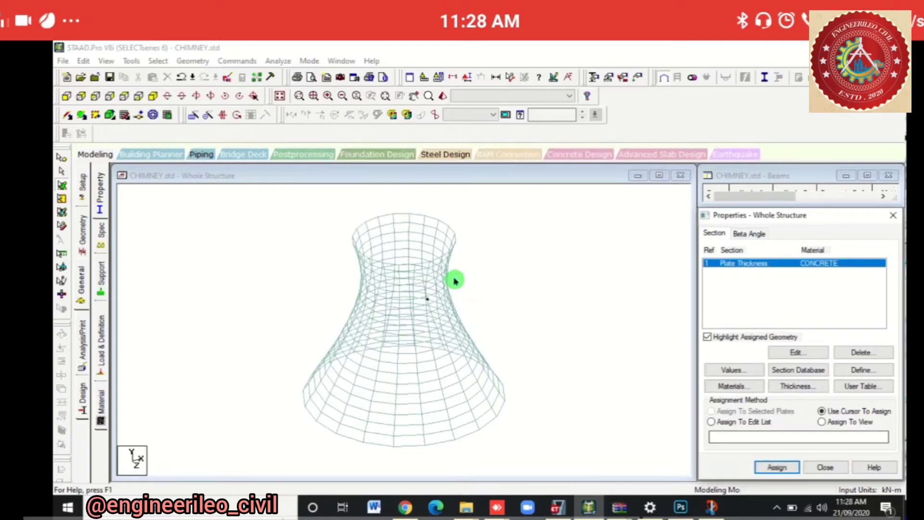
pyautogui.click(829, 418)
pyautogui.press('ctrl')
pyautogui.press('ctrl')
pyautogui.click(780, 468)
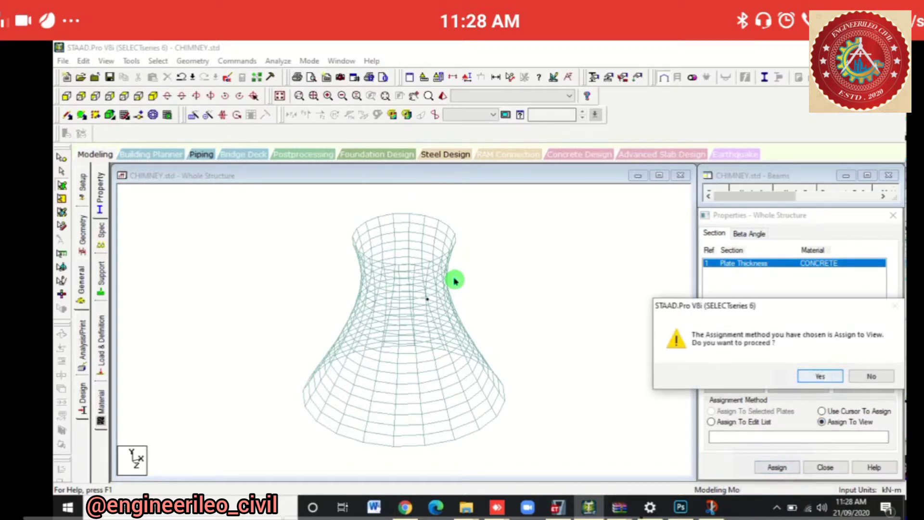
pyautogui.press('ctrl')
pyautogui.click(821, 376)
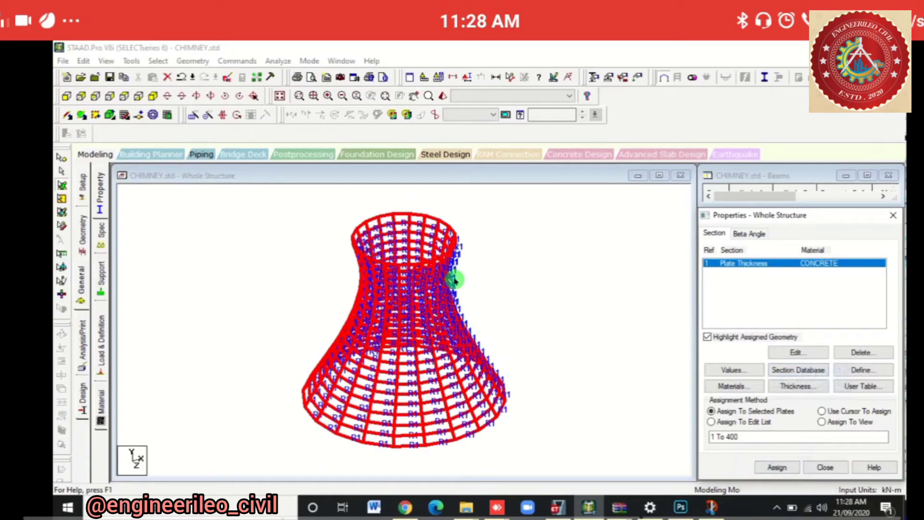
# Step: Create a fixed support definition for the structure
pyautogui.click(455, 280)
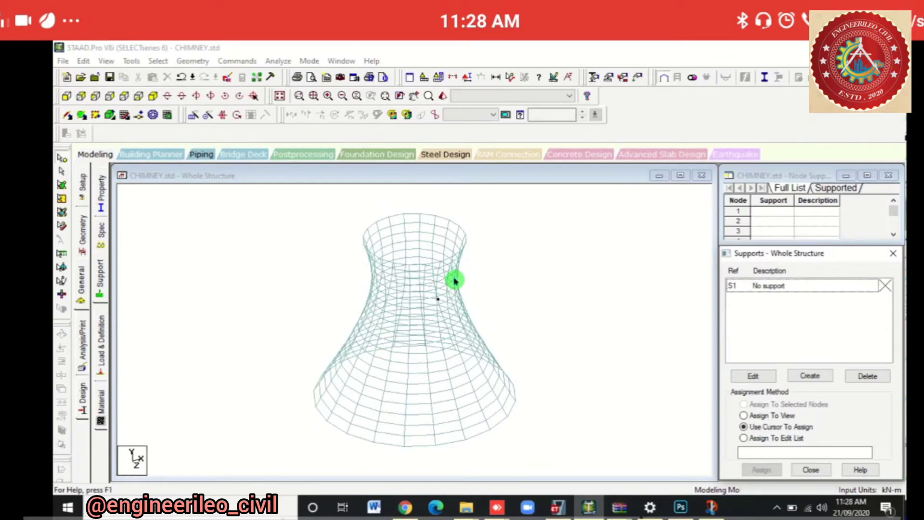
pyautogui.click(810, 375)
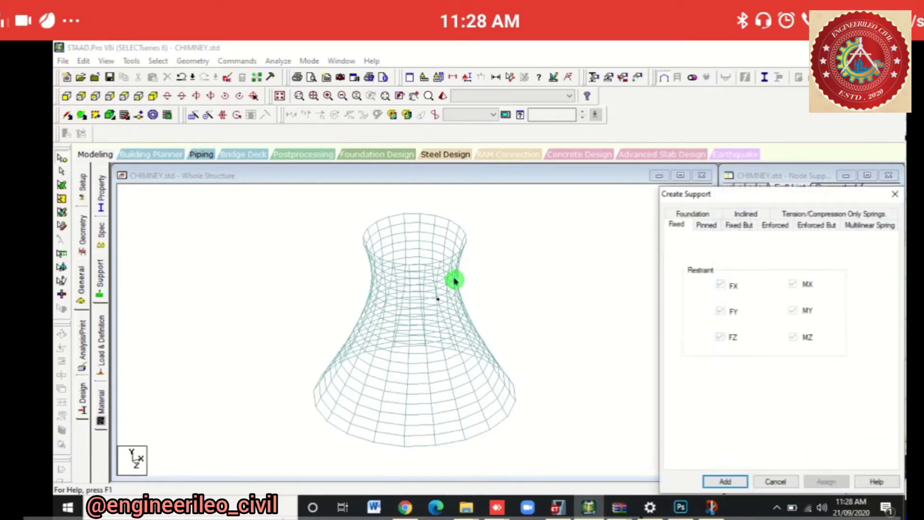
pyautogui.click(726, 481)
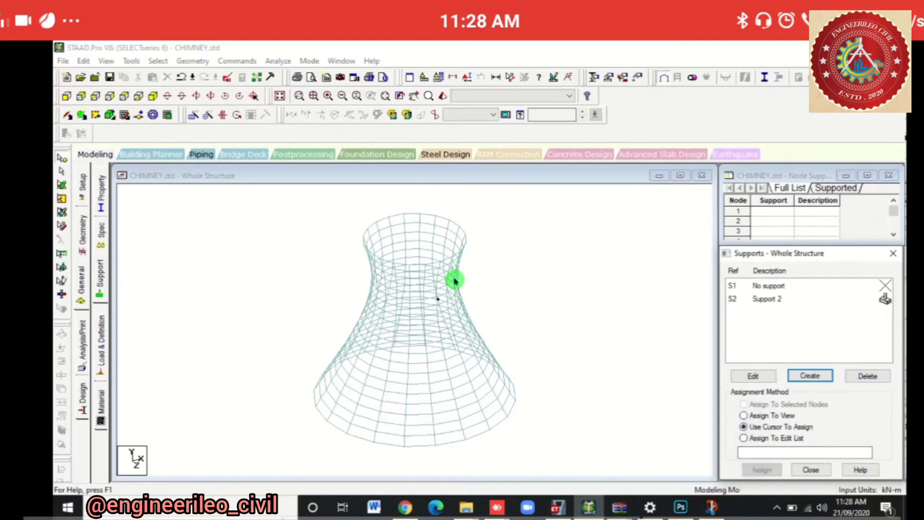
# Step: Select all nodes of the tower's base ring in the front view and assign the fixed support to them
pyautogui.click(61, 158)
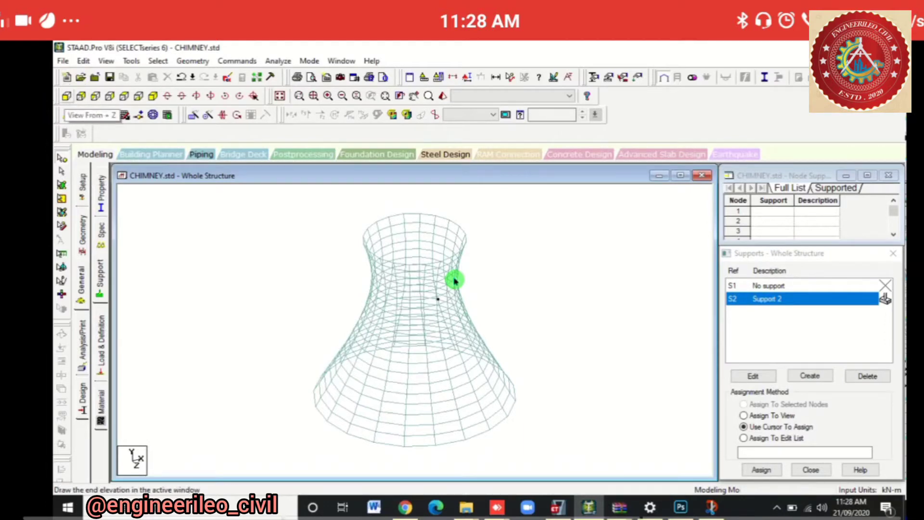
pyautogui.click(67, 95)
pyautogui.moveTo(257, 453); pyautogui.dragTo(591, 439)
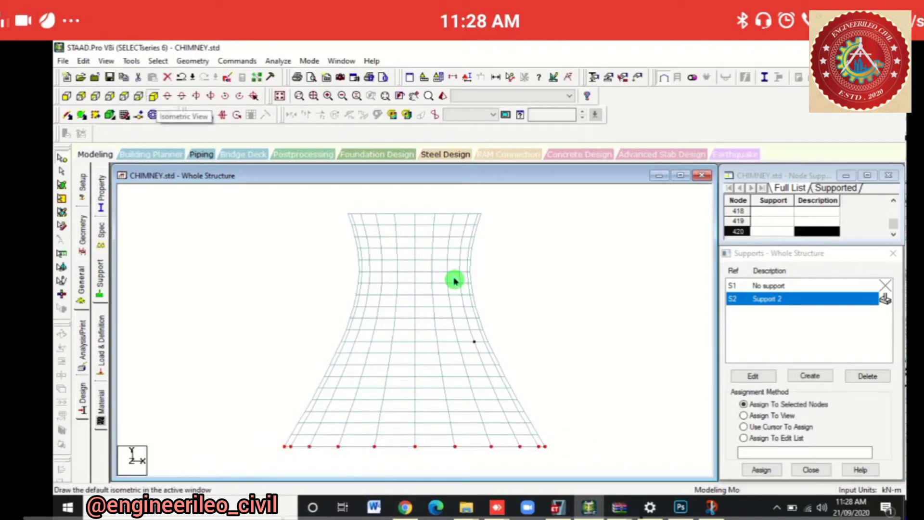
pyautogui.click(153, 95)
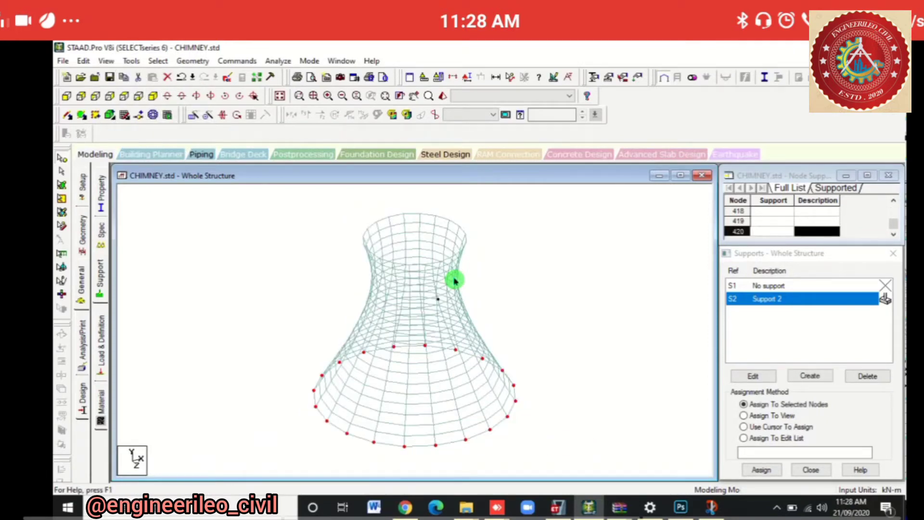
pyautogui.click(761, 470)
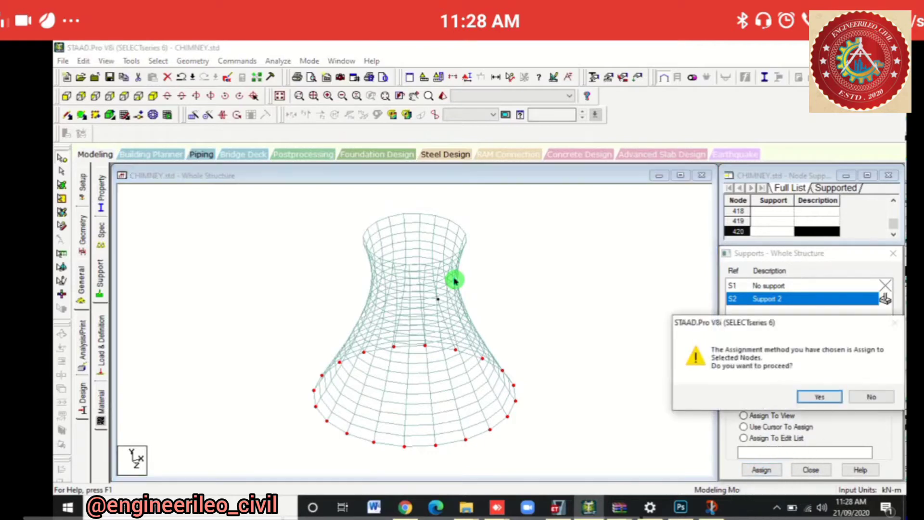
pyautogui.click(819, 397)
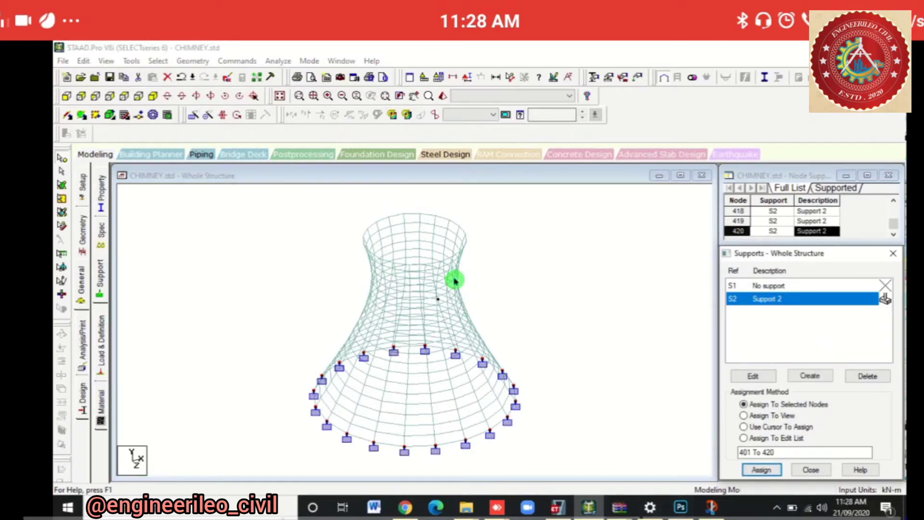
# Step: Create primary load case 1 with the Dead loading type and the title DL
pyautogui.click(101, 344)
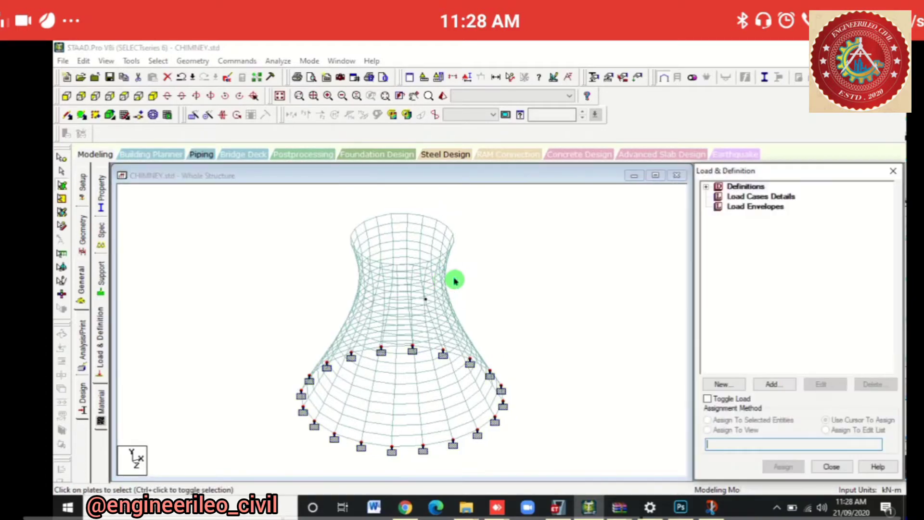
pyautogui.click(761, 197)
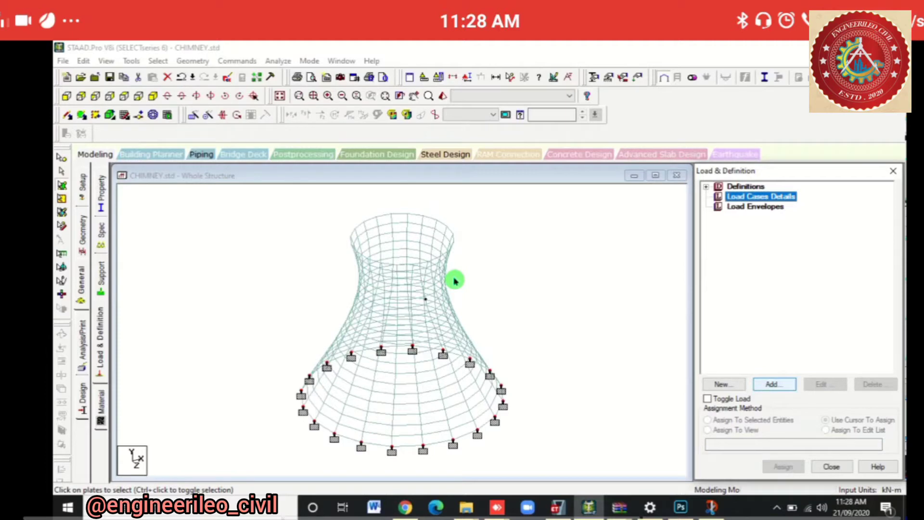
pyautogui.click(774, 384)
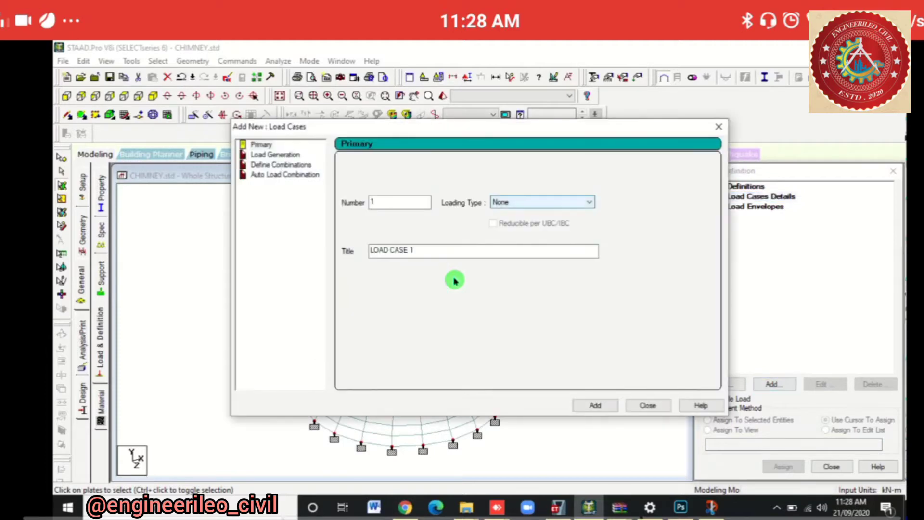
pyautogui.click(542, 202)
pyautogui.click(510, 213)
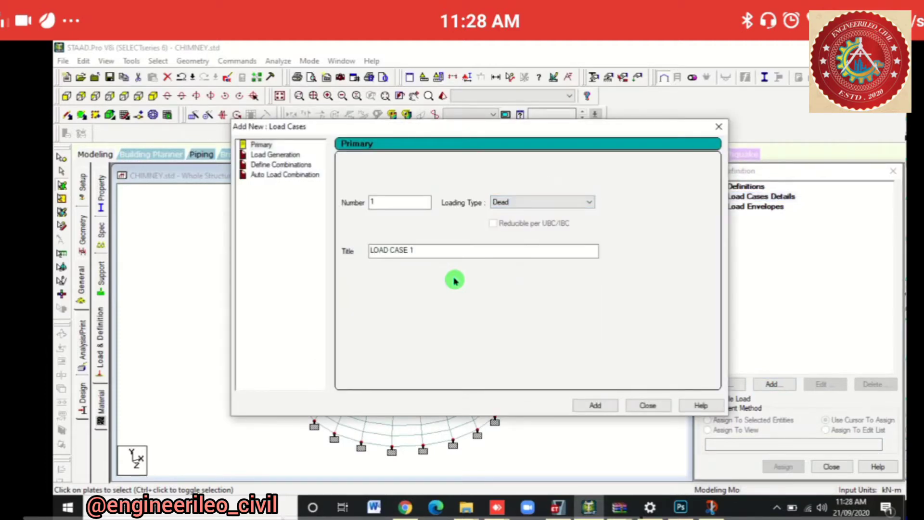
pyautogui.press('Tab')
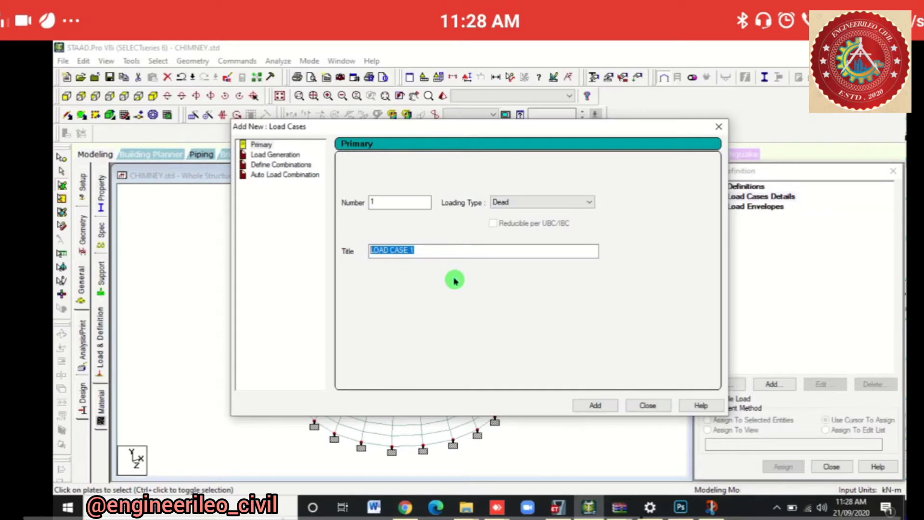
pyautogui.write('DL')
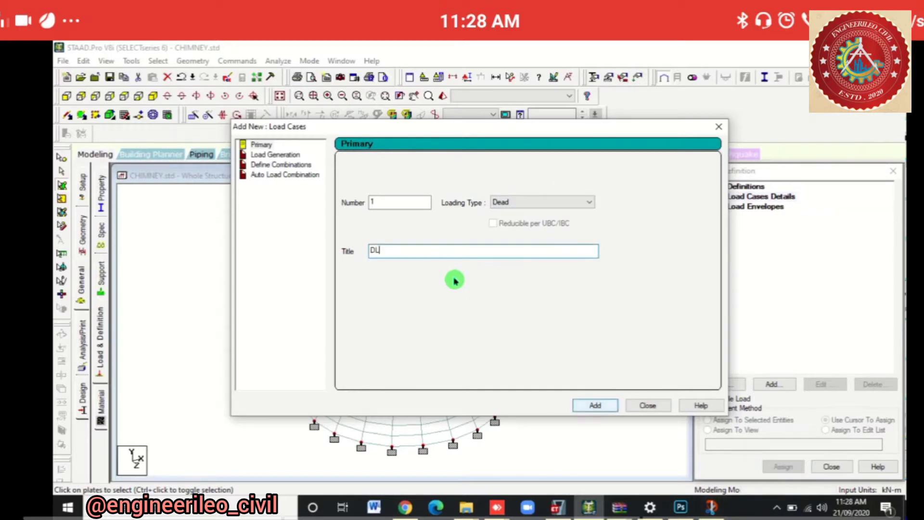
pyautogui.click(595, 406)
# Step: Create primary load case 2 with the Temperature loading type and the title TEMP
pyautogui.click(542, 202)
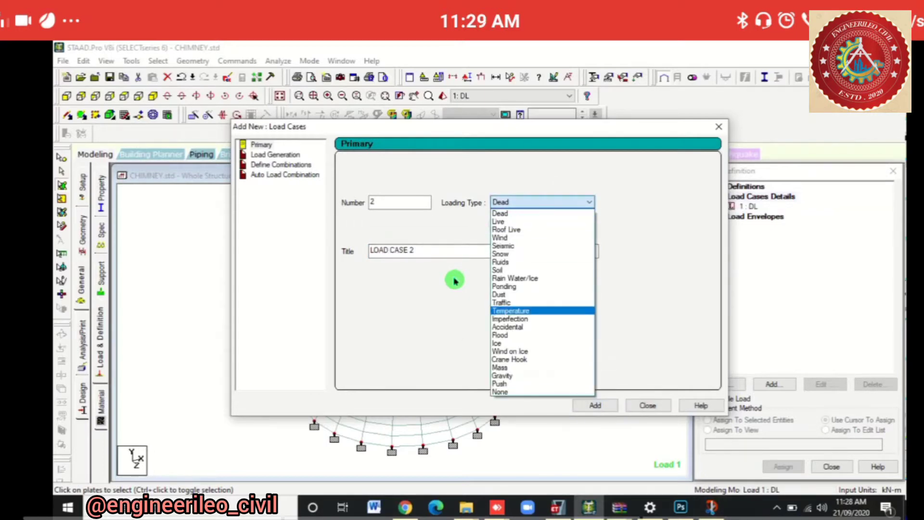
pyautogui.click(542, 311)
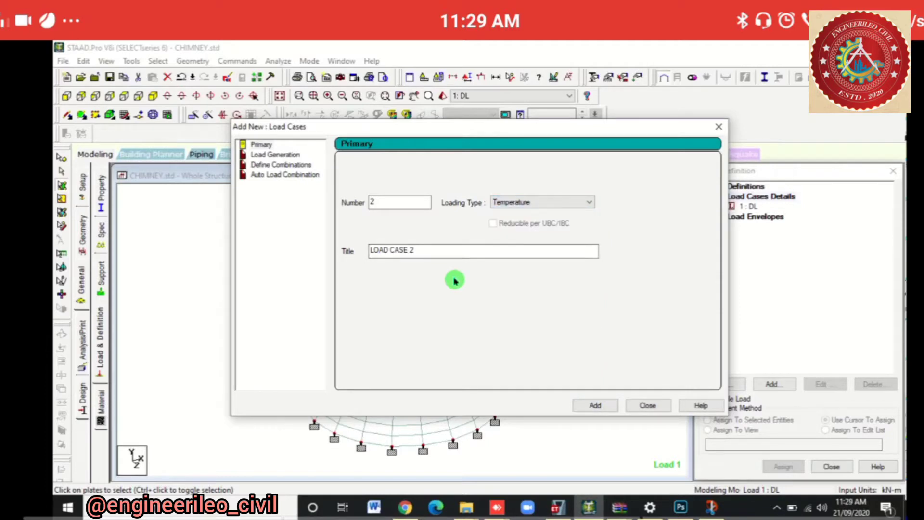
pyautogui.press('Tab')
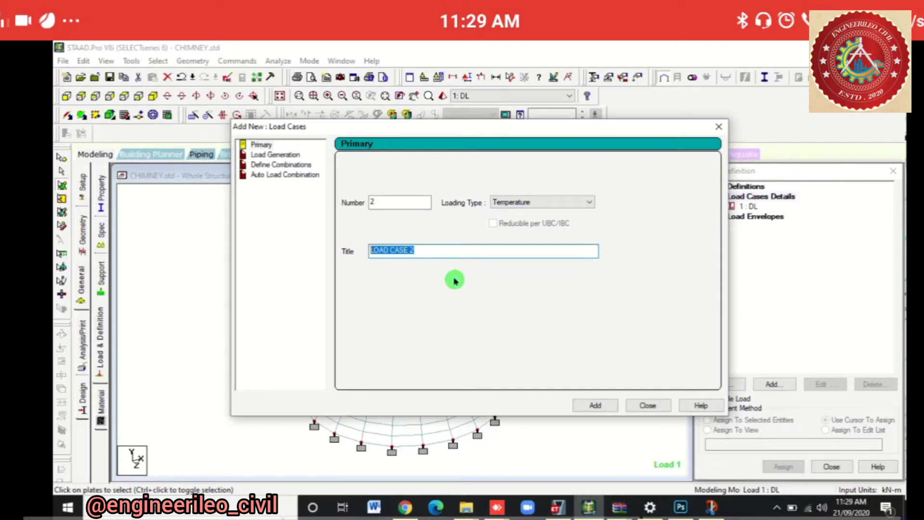
pyautogui.write('TEMP')
pyautogui.press('Return')
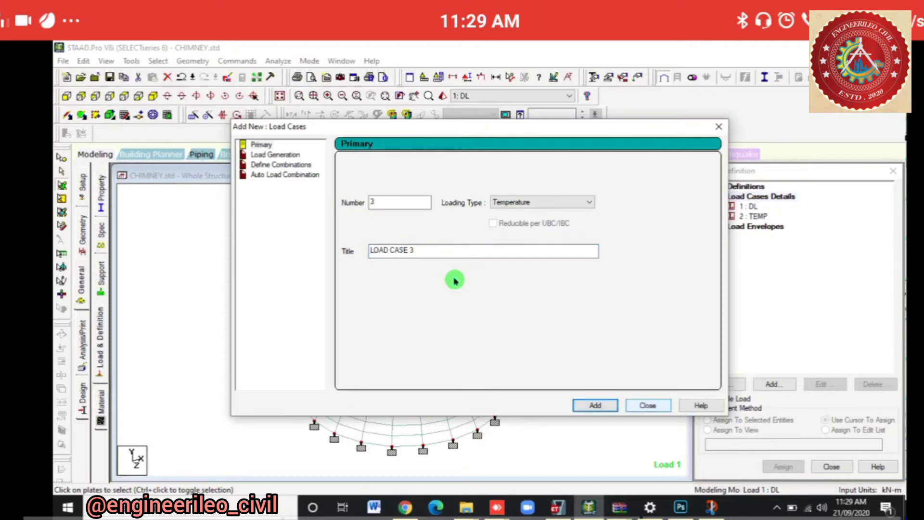
pyautogui.press('Return')
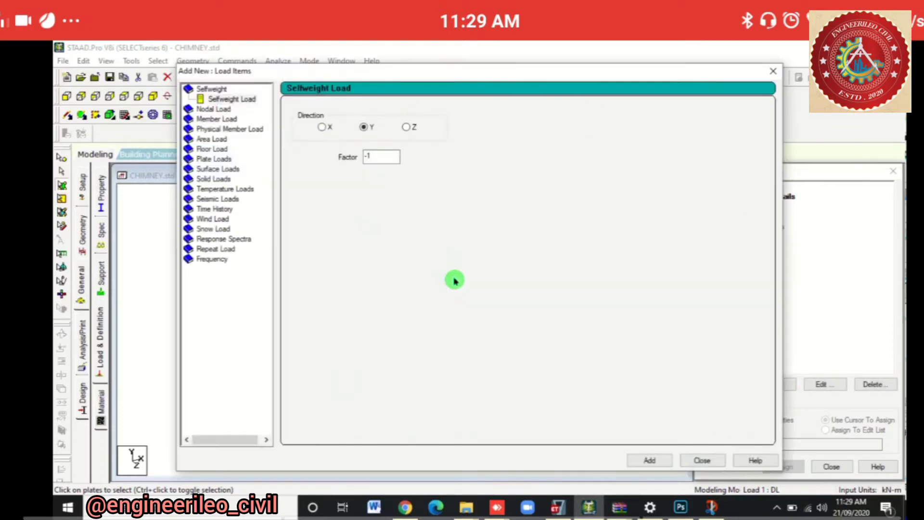
# Step: Add a selfweight load in Y with factor -1 to the DL case and assign it to the whole tower with Assign To View
pyautogui.press('Return')
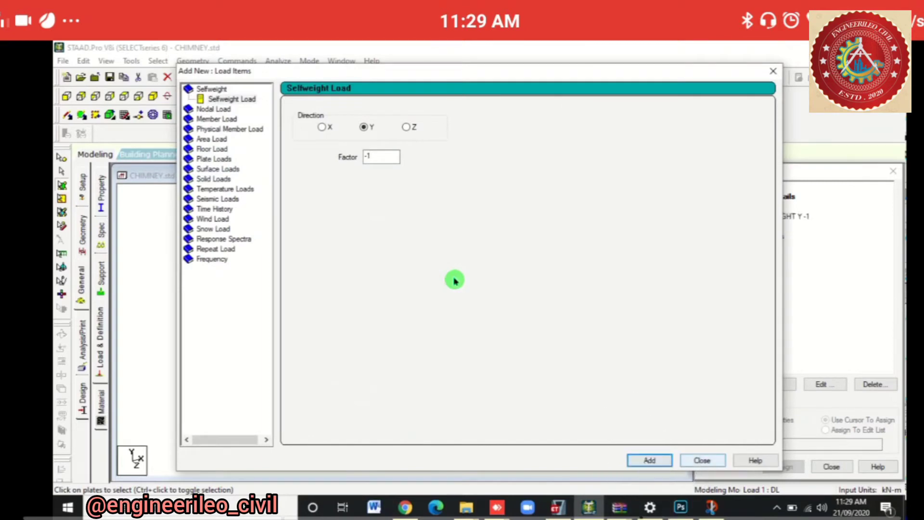
pyautogui.press('Tab')
pyautogui.press('Return')
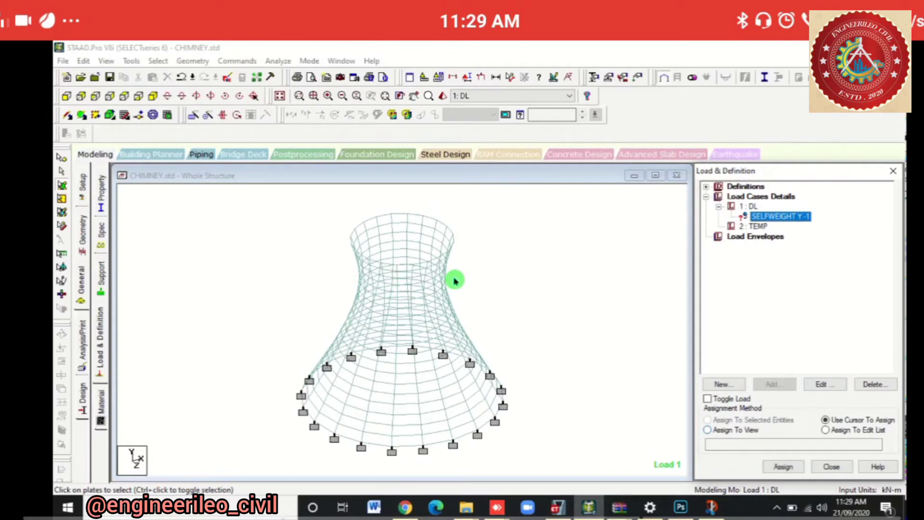
pyautogui.click(708, 429)
pyautogui.click(783, 466)
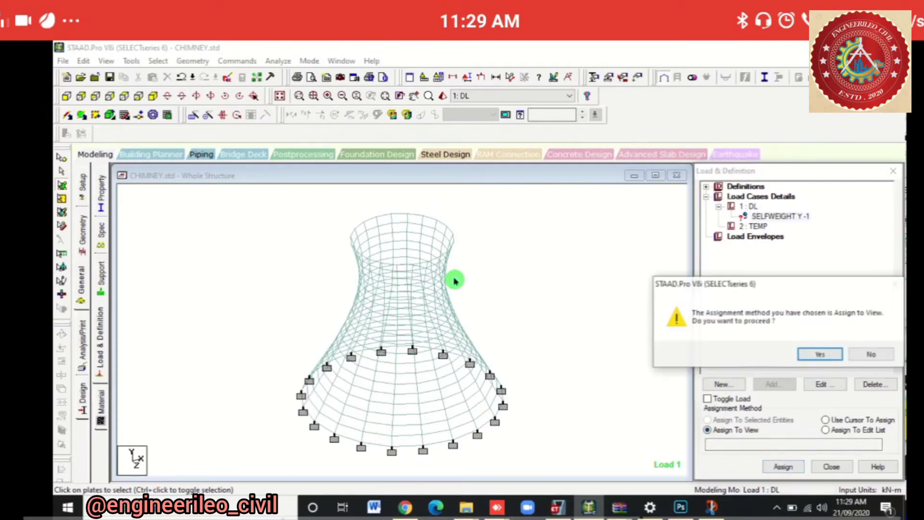
pyautogui.press('Return')
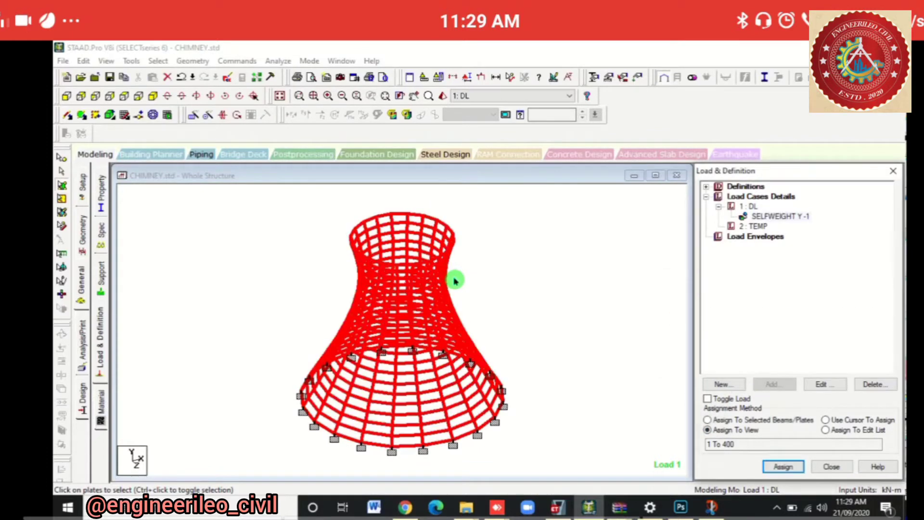
# Step: Add a temperature load to the TEMP case with 800 axial elongation change, 1200 top-to-bottom and 1600 side-to-side differential
pyautogui.click(754, 225)
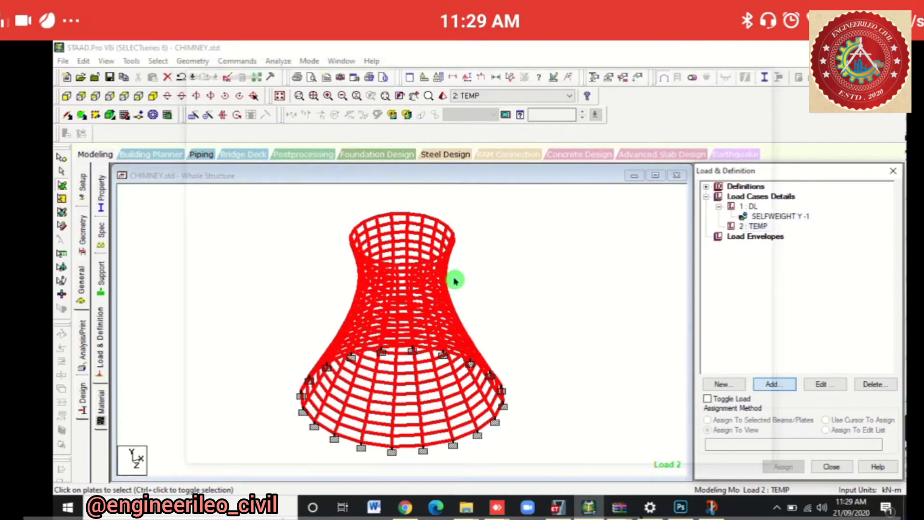
pyautogui.press('Return')
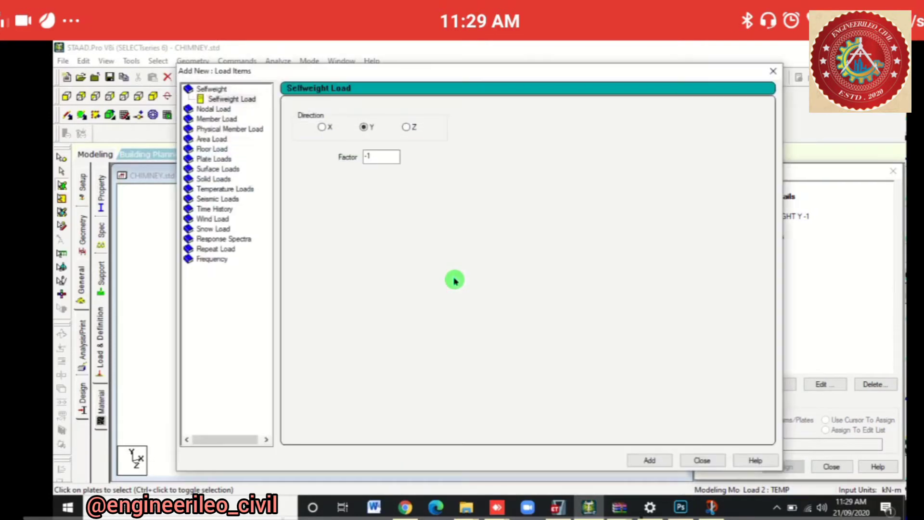
pyautogui.click(217, 188)
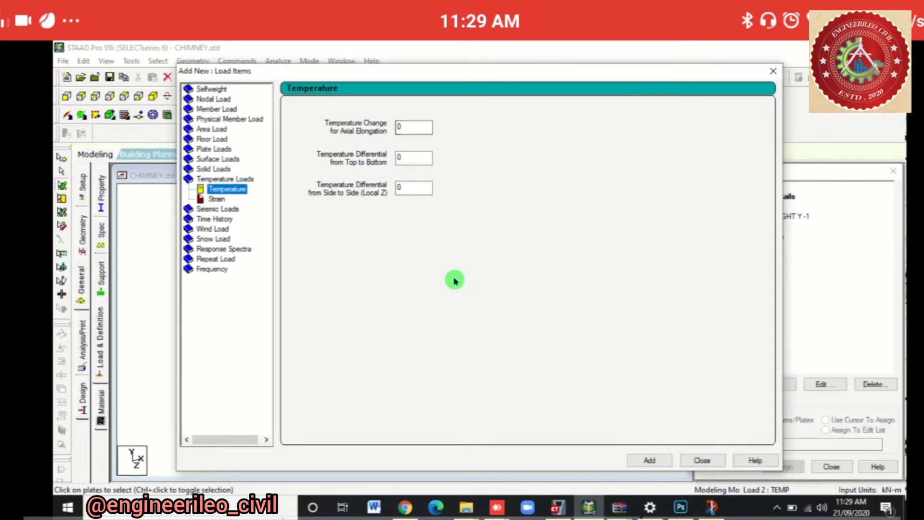
pyautogui.press('Tab')
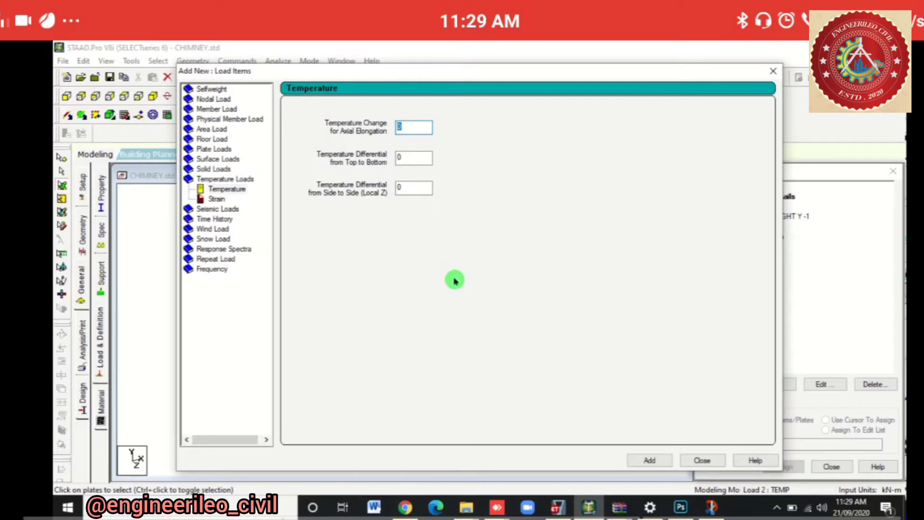
pyautogui.write('800')
pyautogui.press('Tab')
pyautogui.write('1200')
pyautogui.press('Tab')
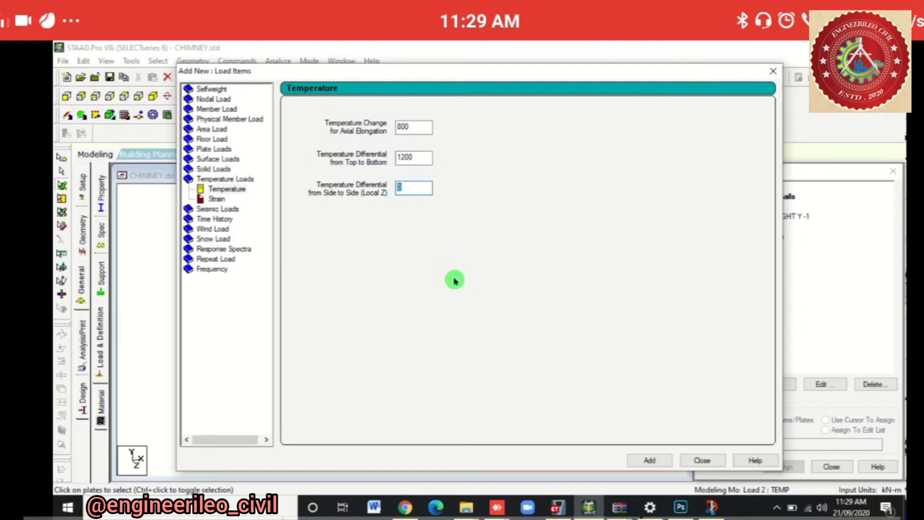
pyautogui.write('1600')
pyautogui.press('Tab')
pyautogui.press('Return')
pyautogui.press('Tab')
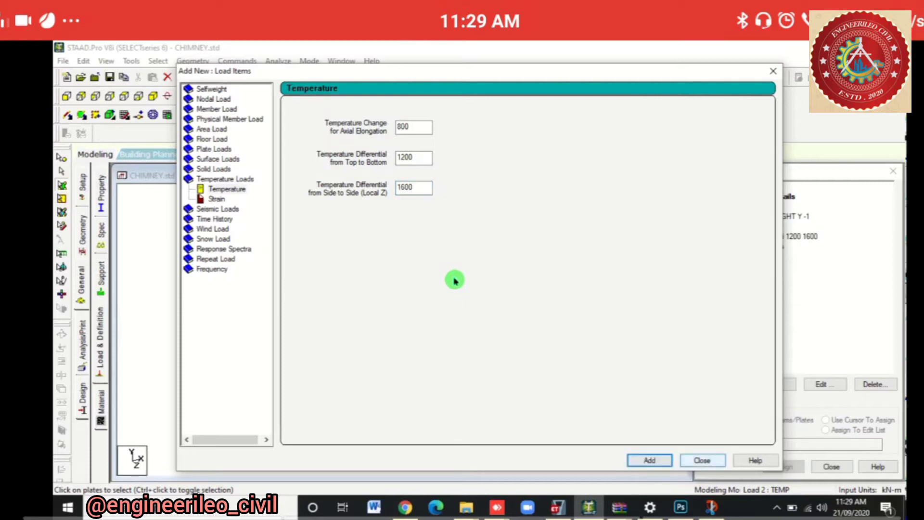
pyautogui.press('Return')
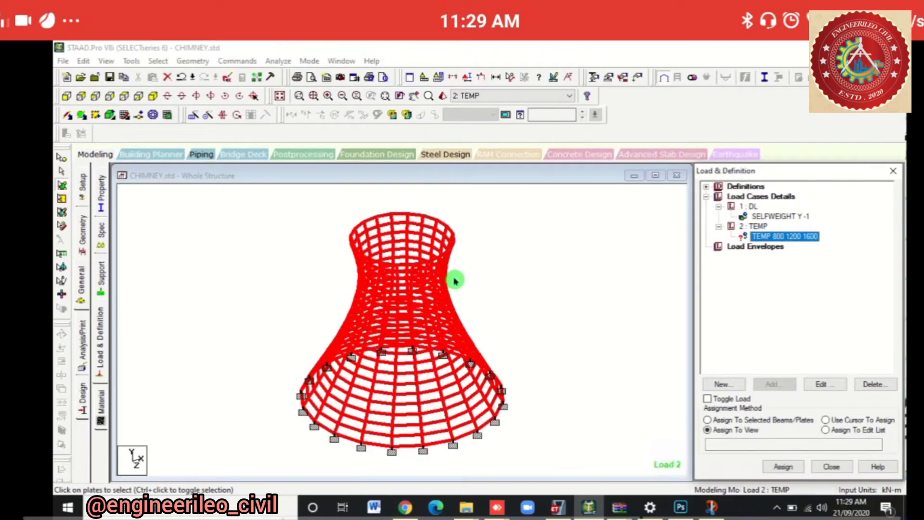
# Step: Assign the temperature load to all the tower's plates using Assign To View
pyautogui.click(455, 281)
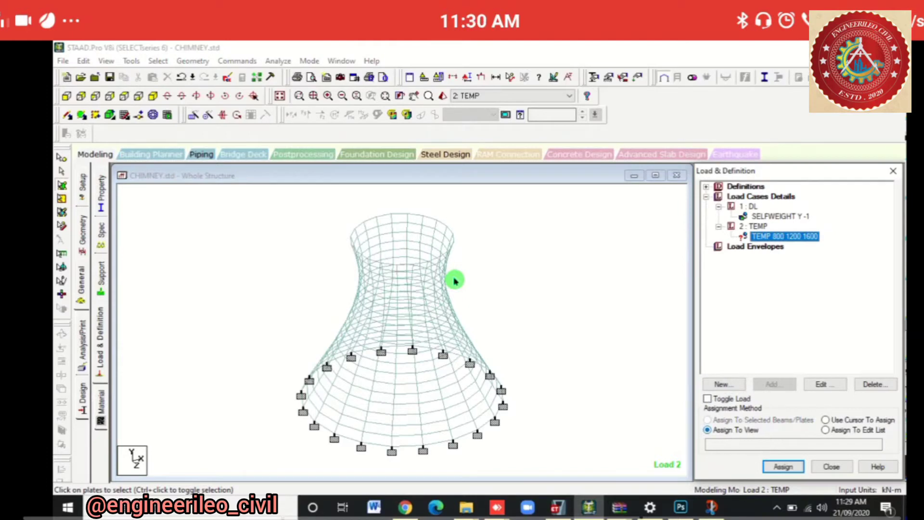
pyautogui.press('Return')
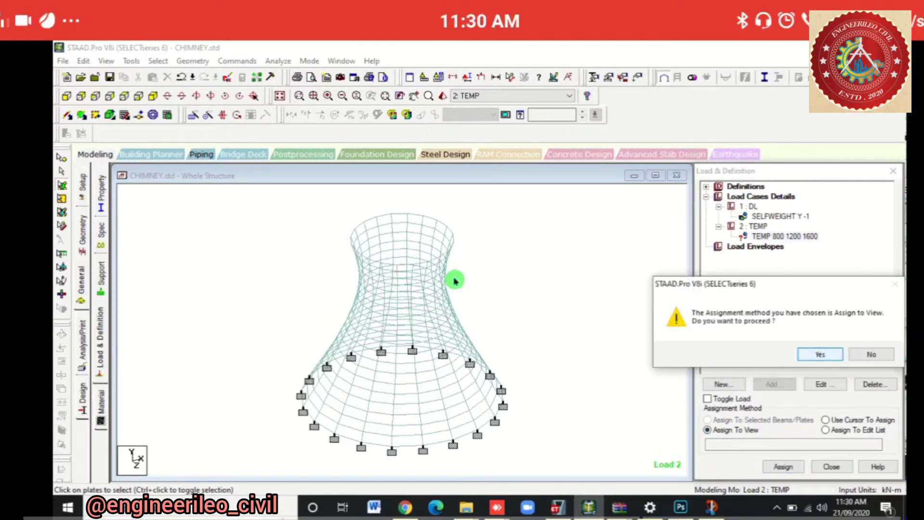
pyautogui.press('Return')
pyautogui.press('Return')
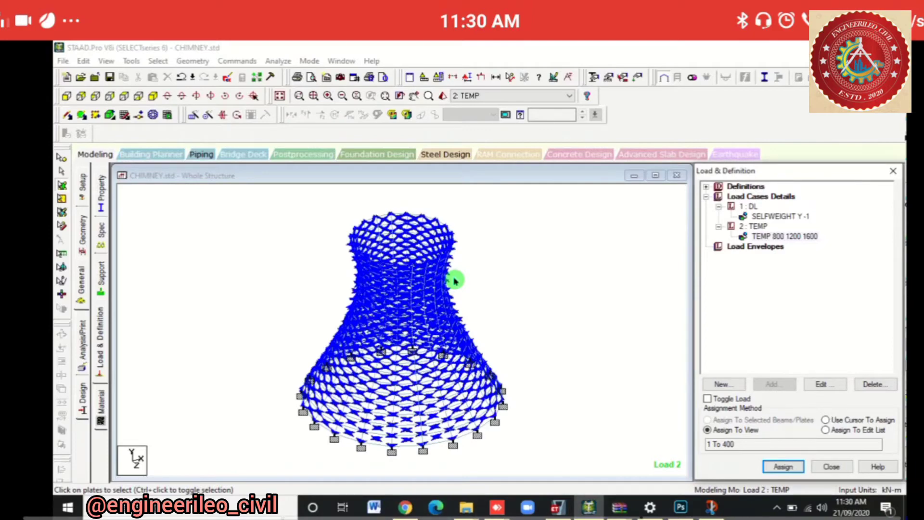
# Step: Examine the temperature load symbols on the tower's shell up close, selecting groups of nodes around its middle
pyautogui.scroll(10, 455, 280)
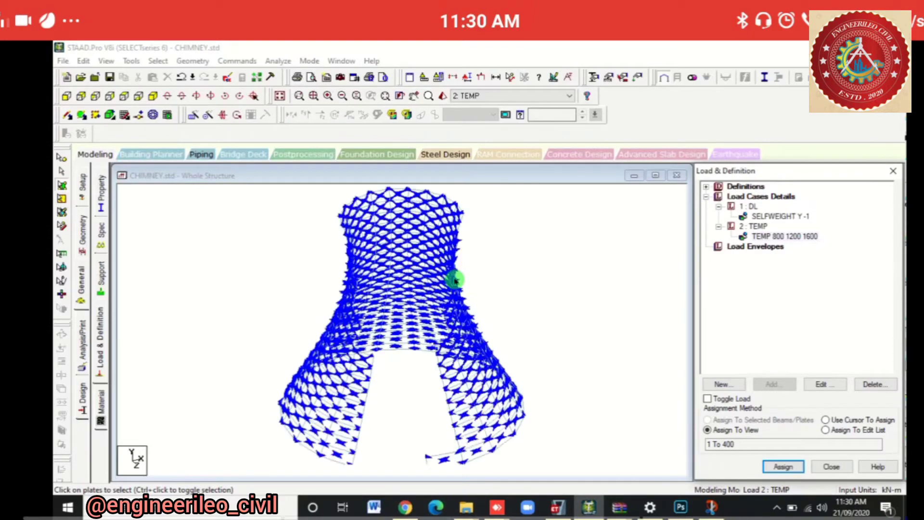
pyautogui.scroll(10, 454, 281)
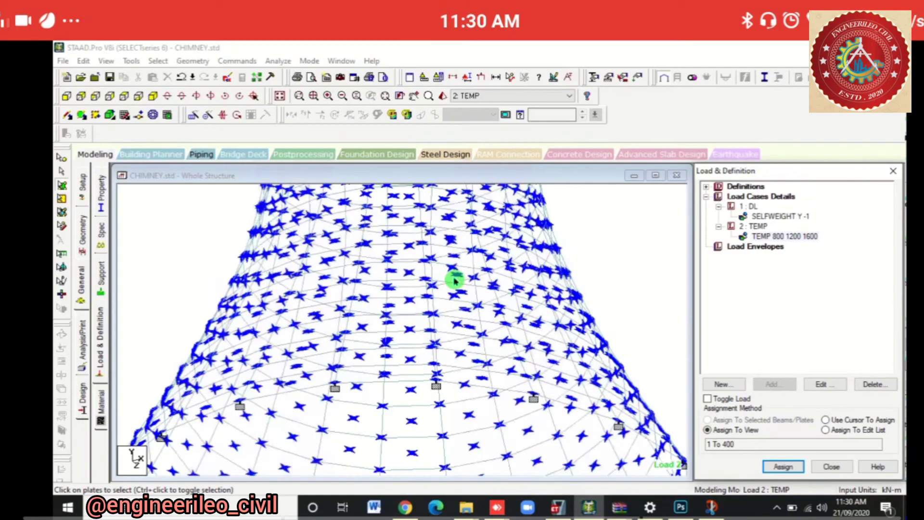
pyautogui.click(455, 281)
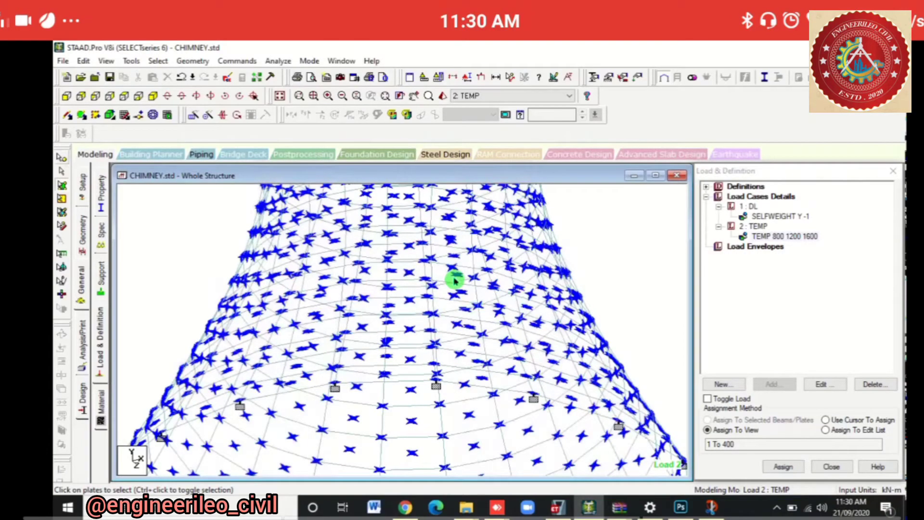
pyautogui.click(62, 157)
pyautogui.moveTo(203, 271); pyautogui.dragTo(278, 338)
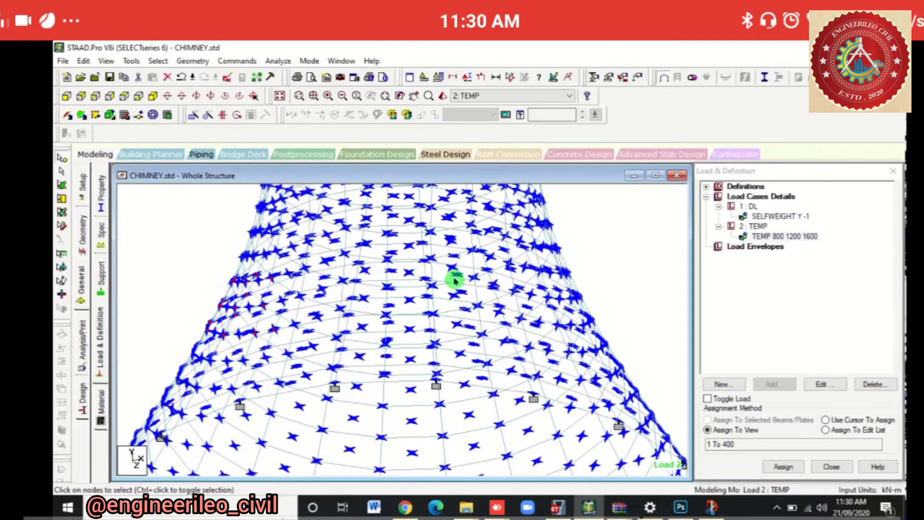
pyautogui.moveTo(234, 238); pyautogui.dragTo(647, 394)
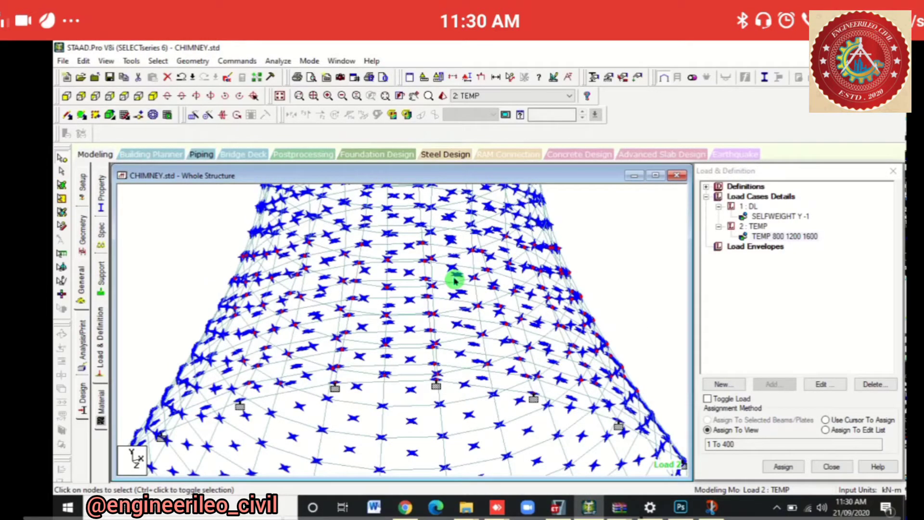
pyautogui.click(454, 281)
pyautogui.scroll(-4, 455, 280)
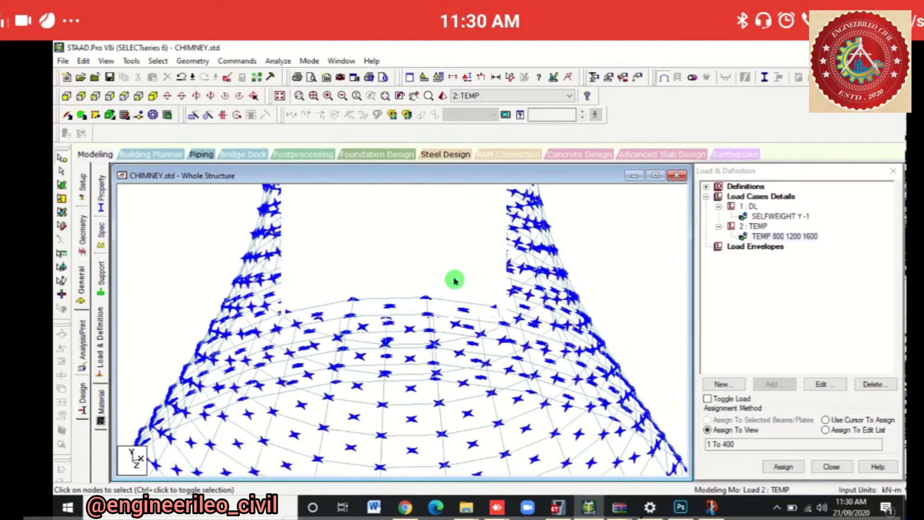
pyautogui.scroll(-4, 455, 280)
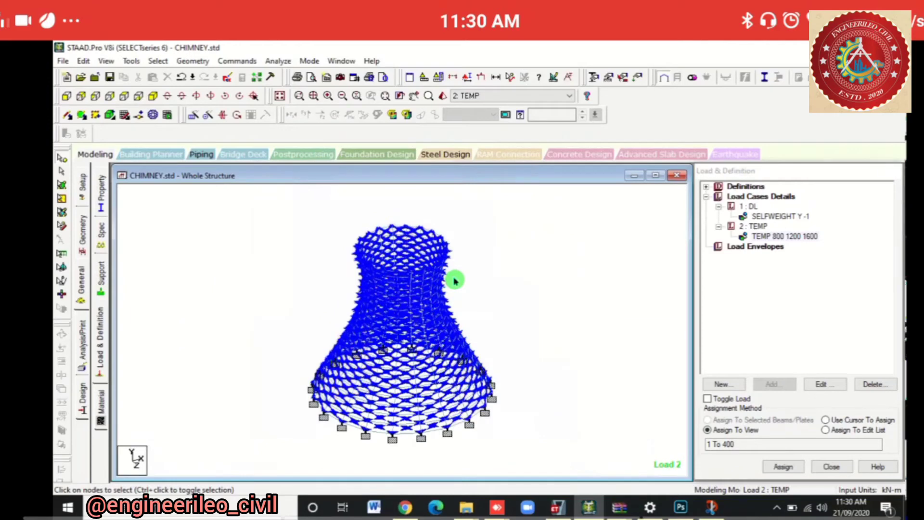
# Step: Add a Perform Analysis command with No Print and run the analysis, saving the modified structure and staying in modeling mode
pyautogui.click(456, 405)
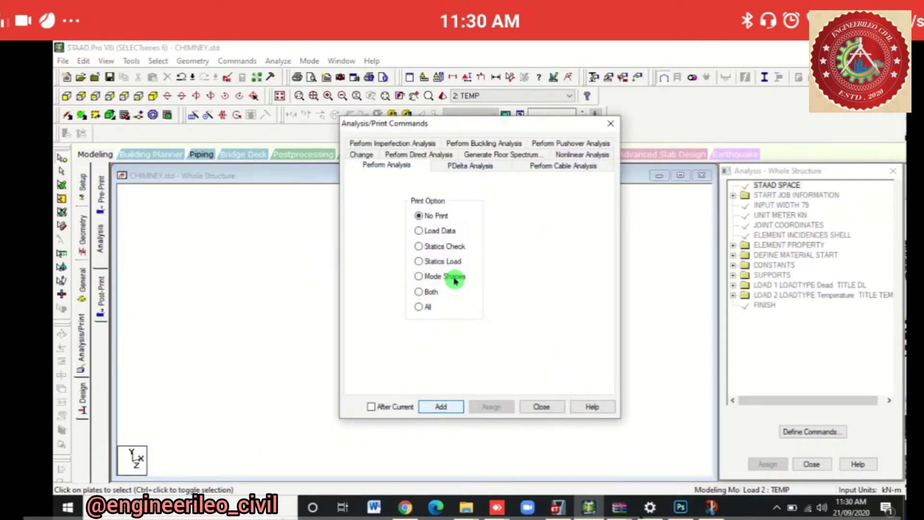
pyautogui.click(540, 407)
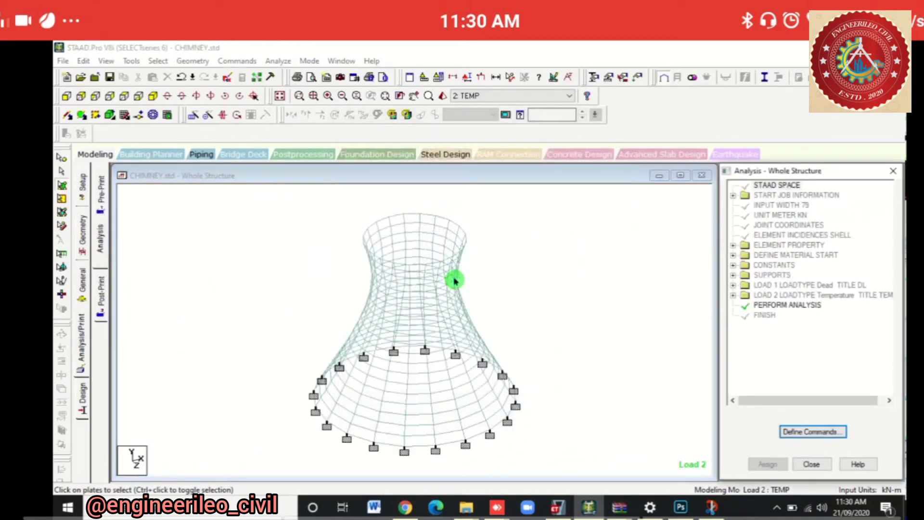
pyautogui.click(278, 61)
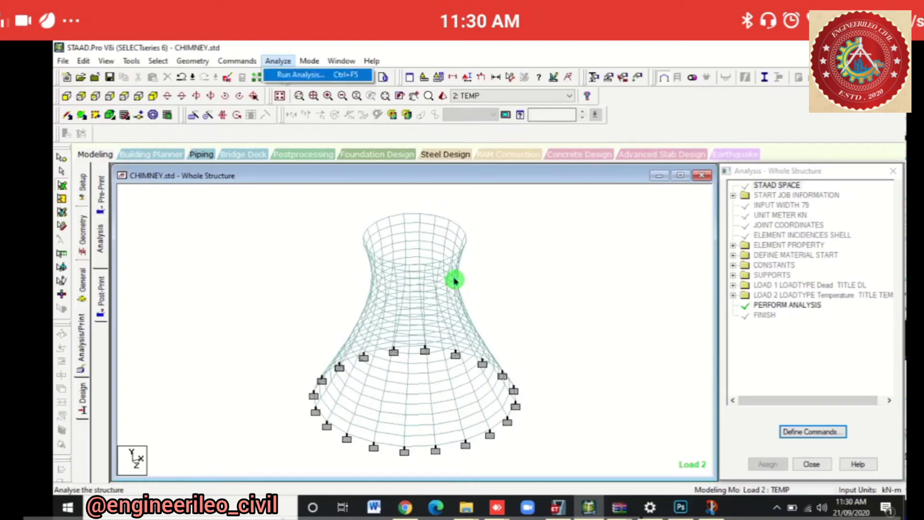
pyautogui.click(290, 75)
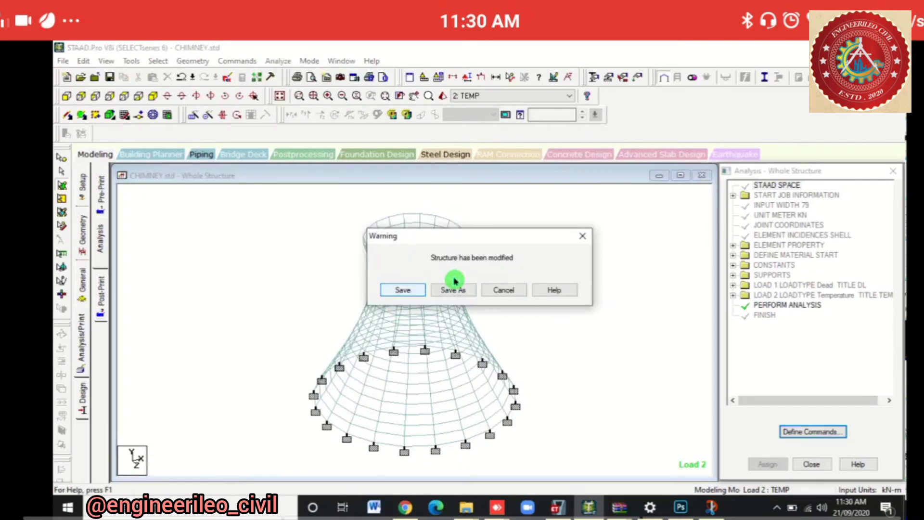
pyautogui.click(406, 289)
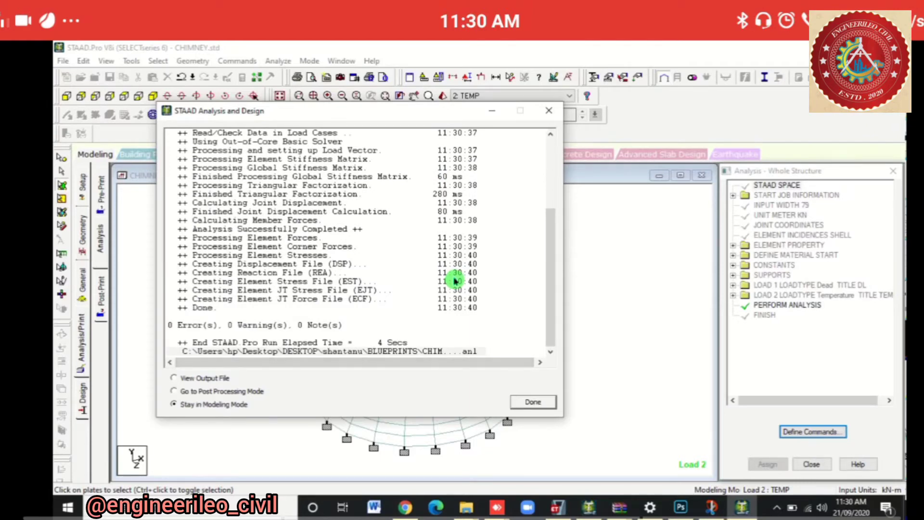
pyautogui.press('Return')
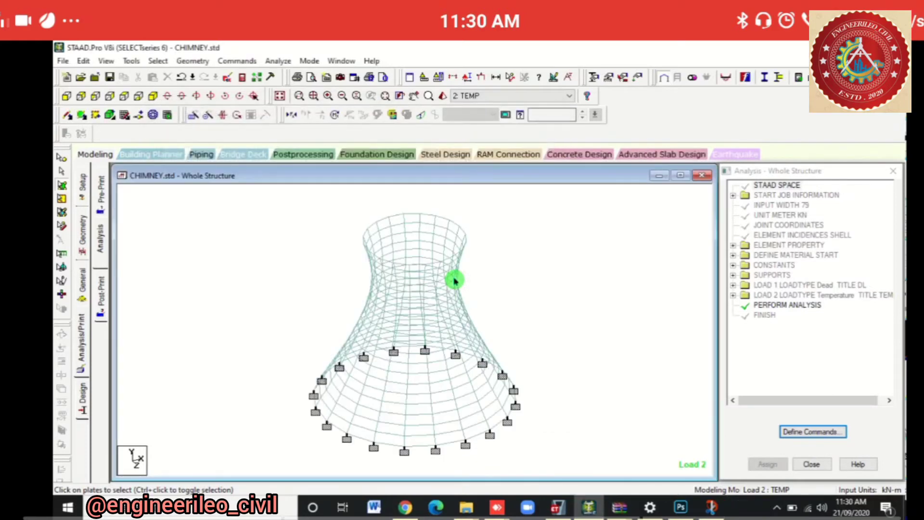
# Step: Open the concrete design settings and set the current design code to IS456
pyautogui.click(84, 396)
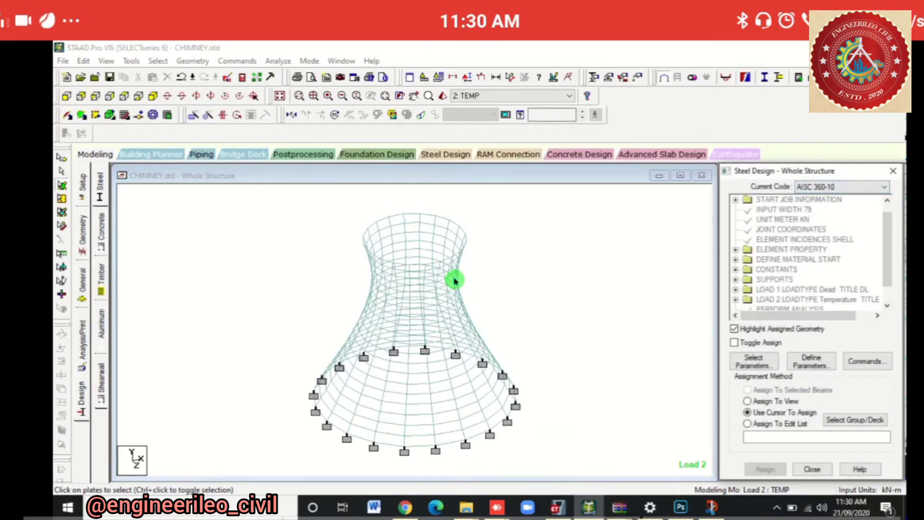
pyautogui.click(100, 231)
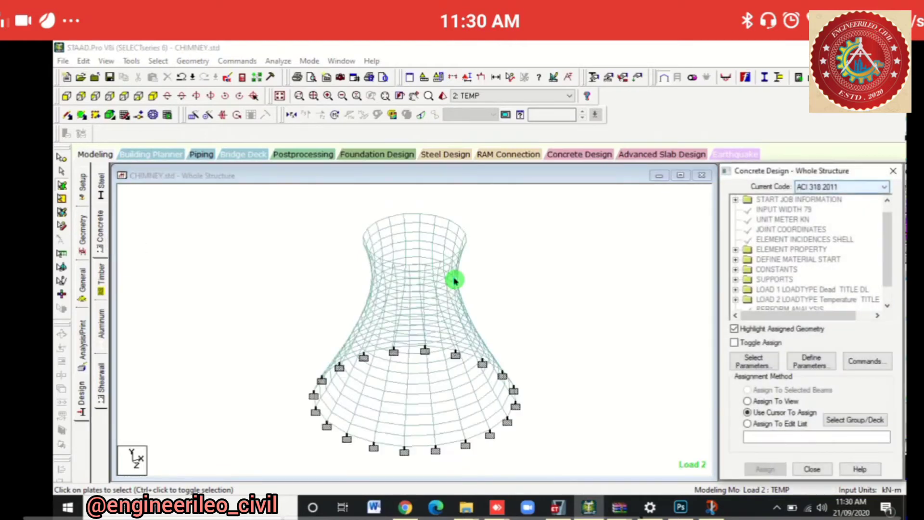
pyautogui.click(885, 186)
pyautogui.press('Down')
pyautogui.press('Down')
pyautogui.press('Down')
pyautogui.press('Down')
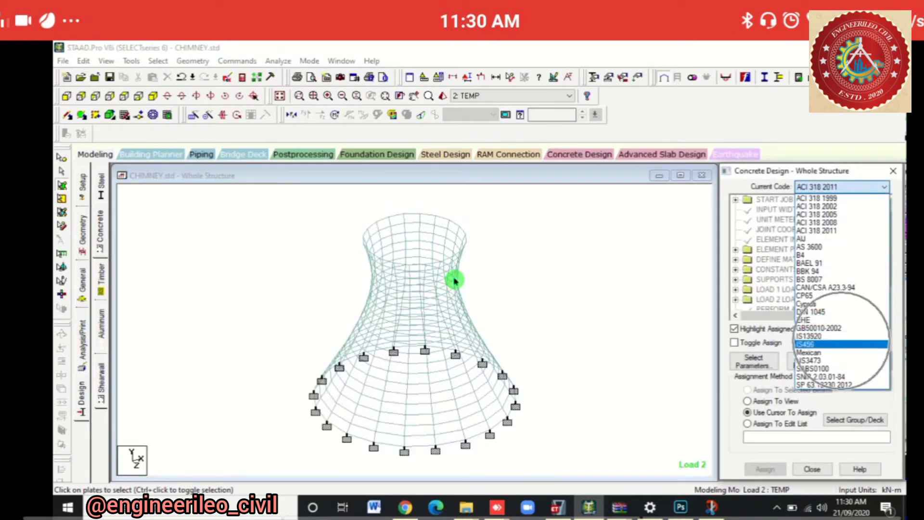
pyautogui.press('Return')
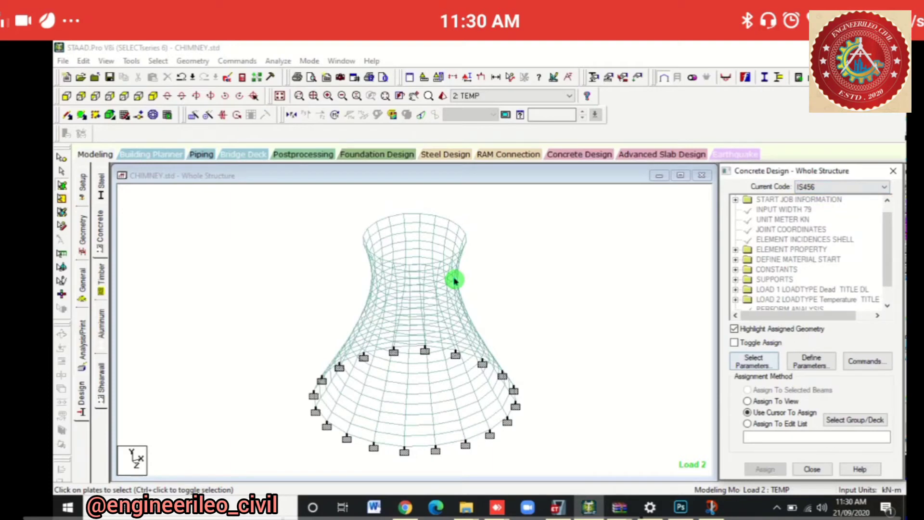
# Step: Reduce the selected design parameters to only Fc (compressive strength of concrete) and Fymain (yield strength for main reinforcement steel)
pyautogui.click(754, 361)
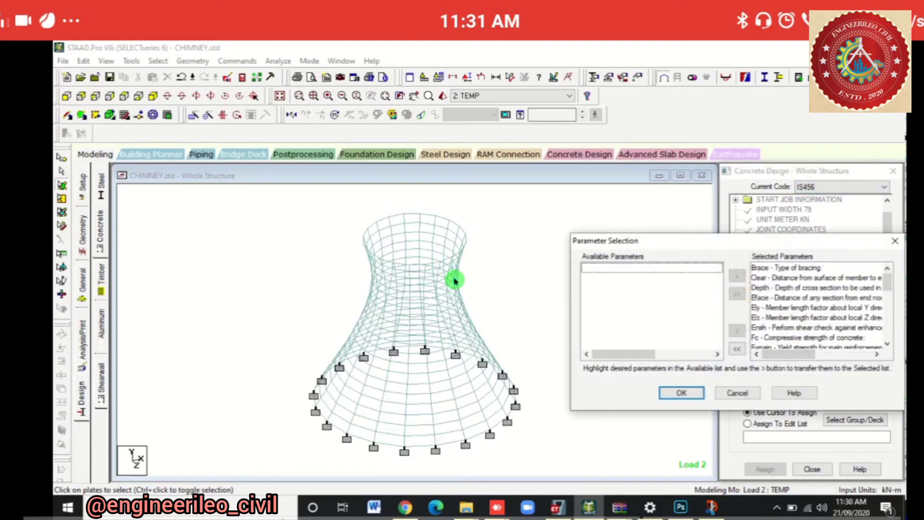
pyautogui.click(736, 348)
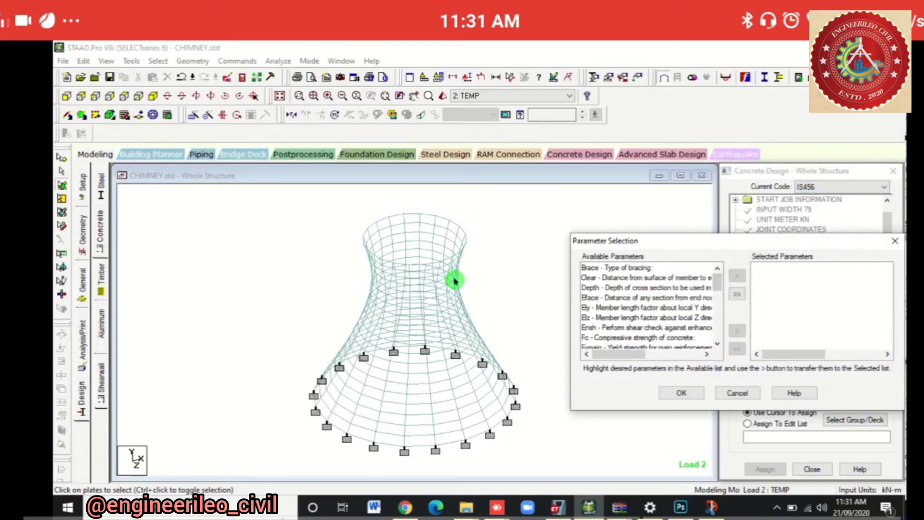
pyautogui.click(638, 338)
pyautogui.click(737, 275)
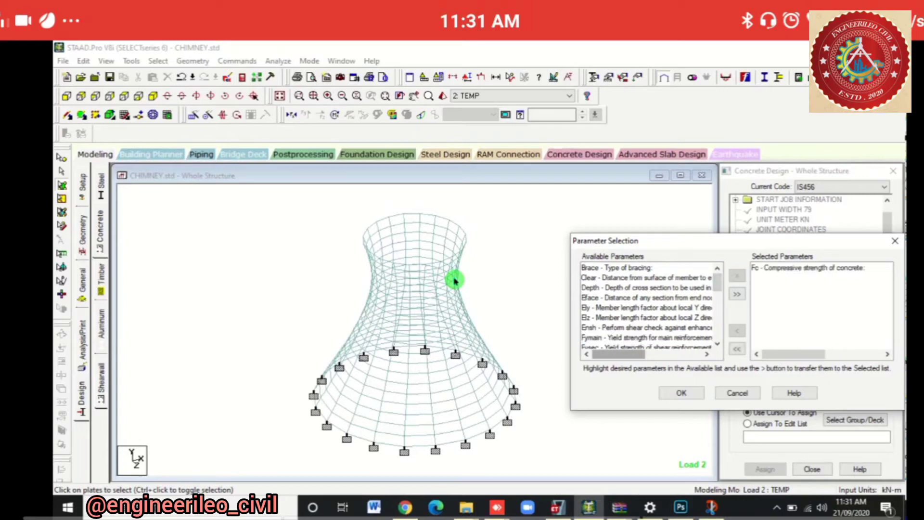
pyautogui.click(638, 338)
pyautogui.click(737, 276)
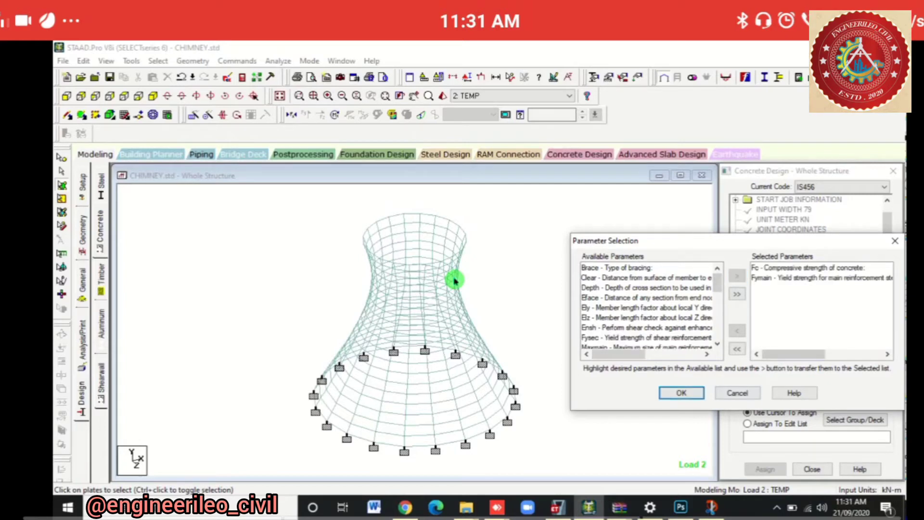
pyautogui.click(681, 392)
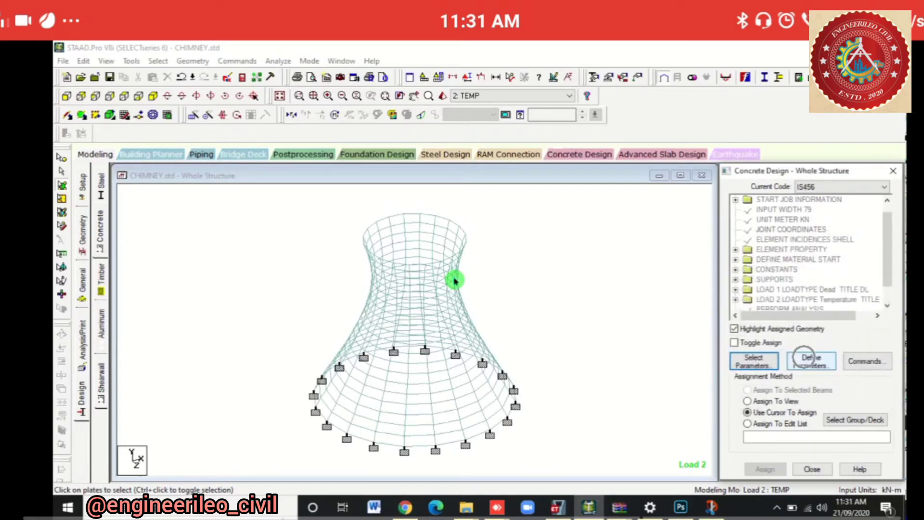
# Step: Define the design parameters FC as 30000 kN/m2 and FYMAIN as 415000 kN/m2
pyautogui.click(804, 358)
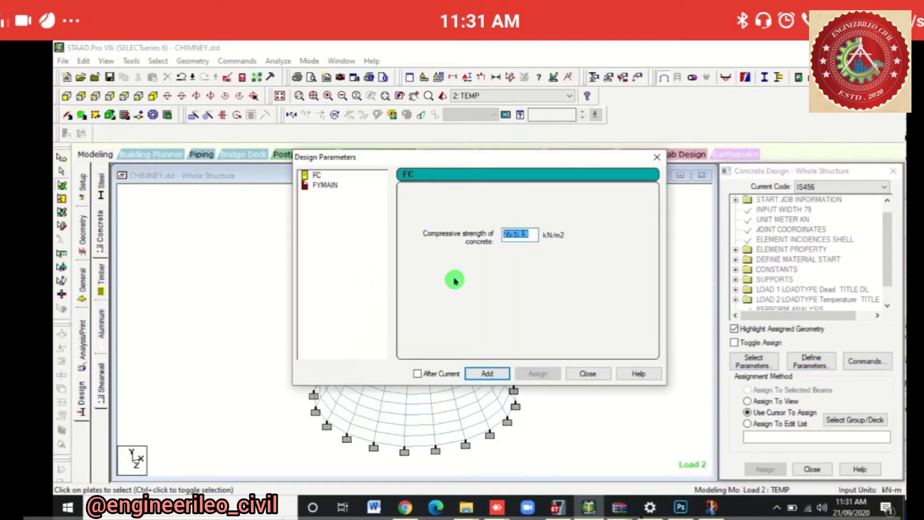
pyautogui.write('30000')
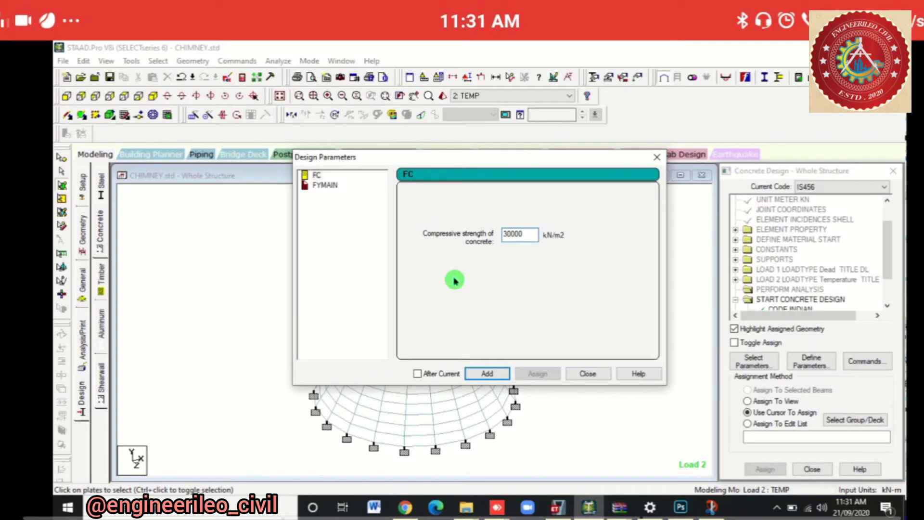
pyautogui.press('Tab')
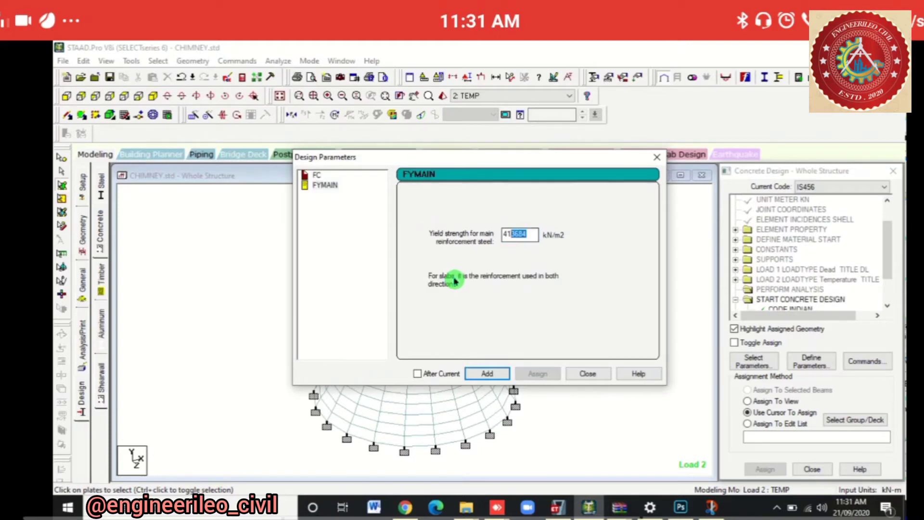
pyautogui.write('415000')
pyautogui.press('Return')
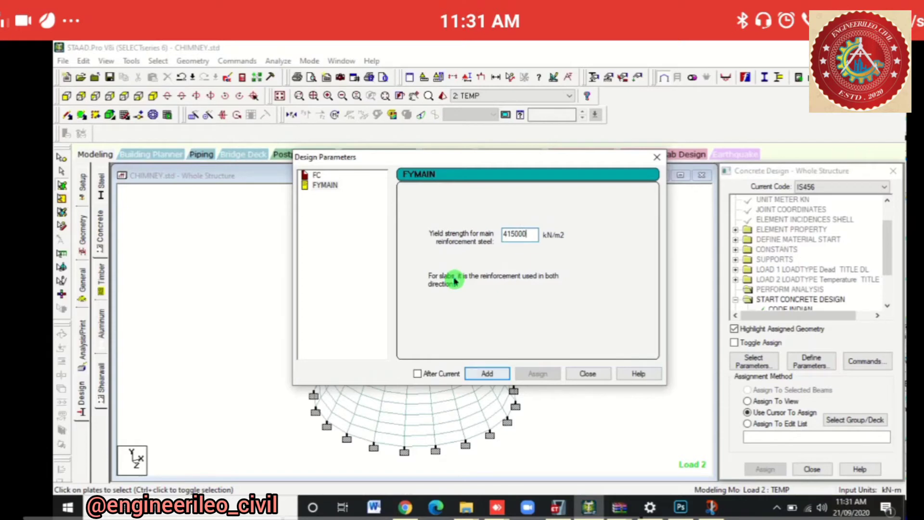
pyautogui.press('Tab')
pyautogui.press('Return')
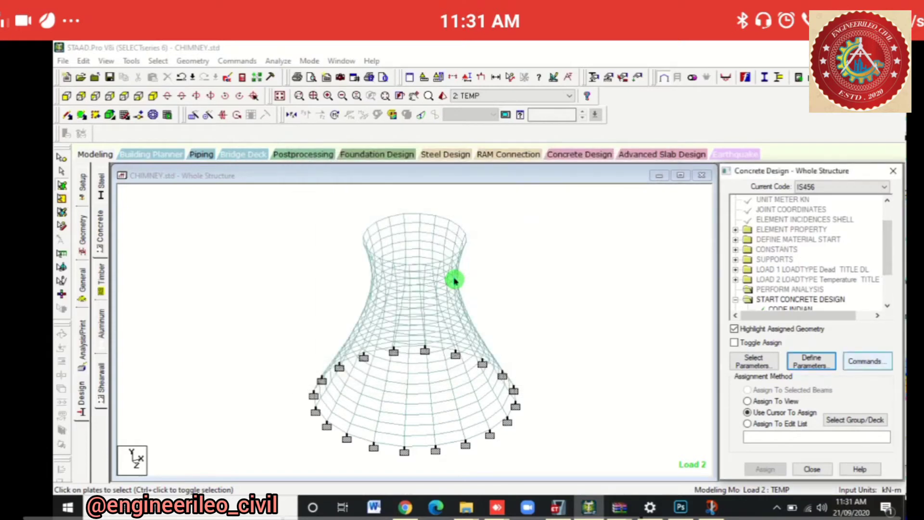
# Step: Add the DESIGN SLAB/ELEMENT and TAKE OFF commands to the concrete design
pyautogui.click(868, 361)
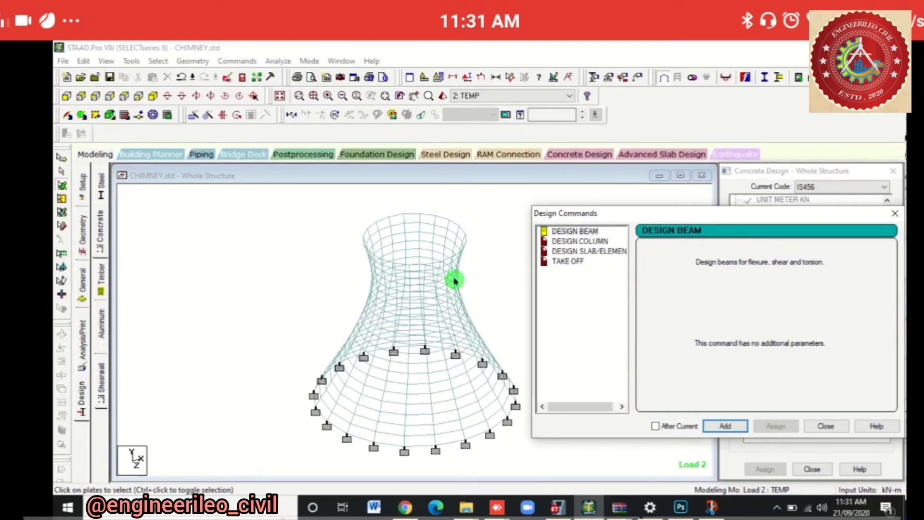
pyautogui.click(589, 252)
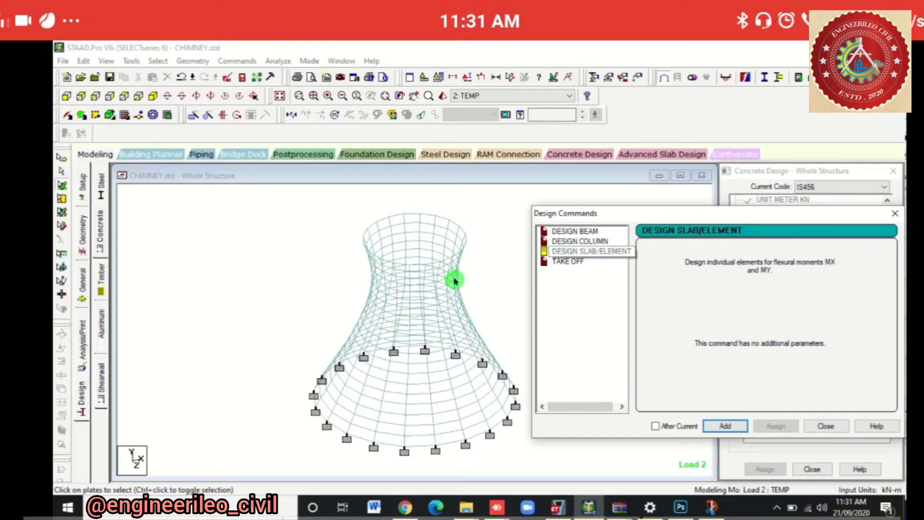
pyautogui.click(568, 262)
pyautogui.click(725, 426)
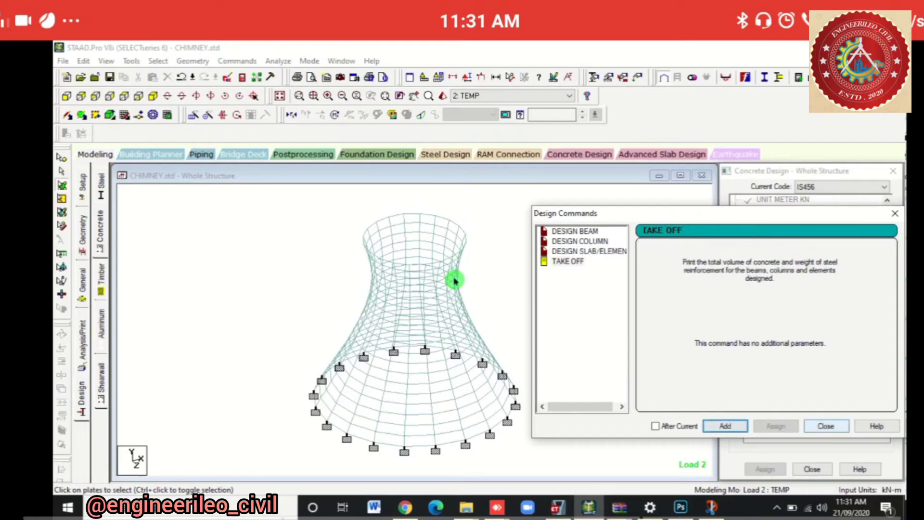
pyautogui.click(826, 425)
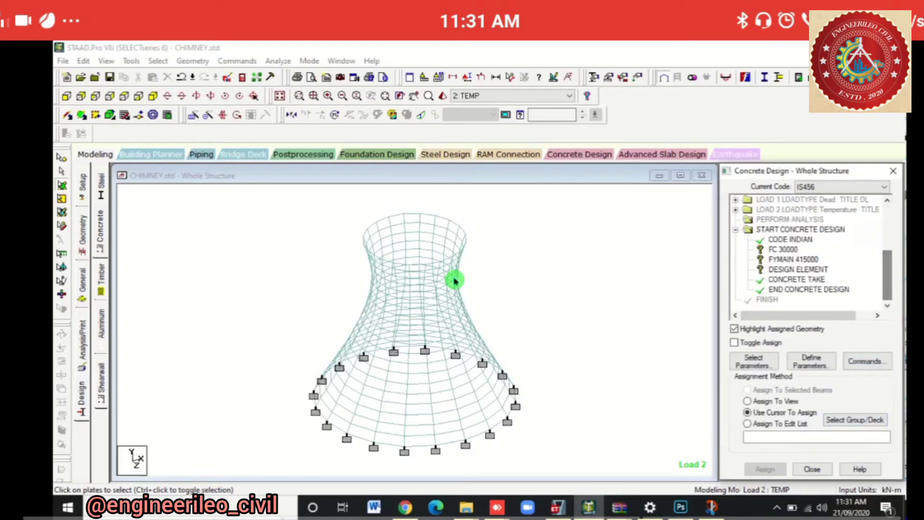
# Step: Assign the FC 30000 and FYMAIN 415000 parameters to the whole tower with Assign To View
pyautogui.click(782, 249)
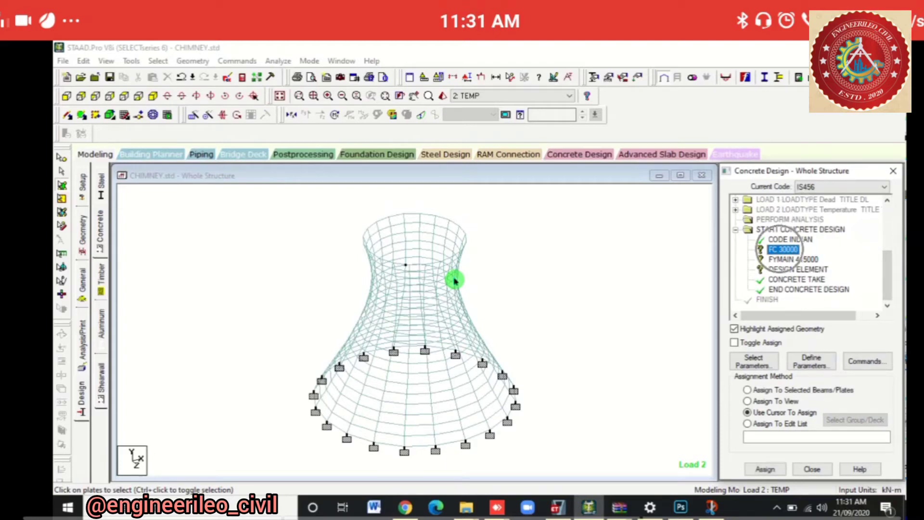
pyautogui.click(747, 400)
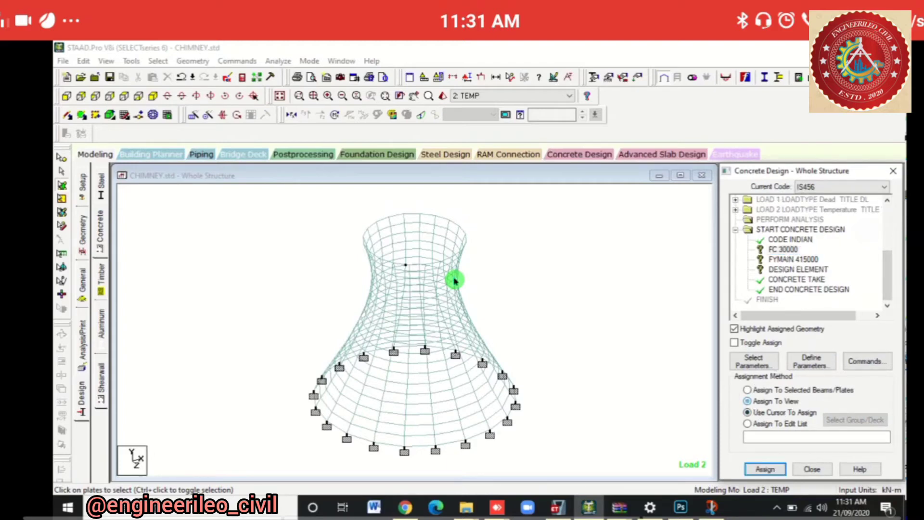
pyautogui.click(765, 469)
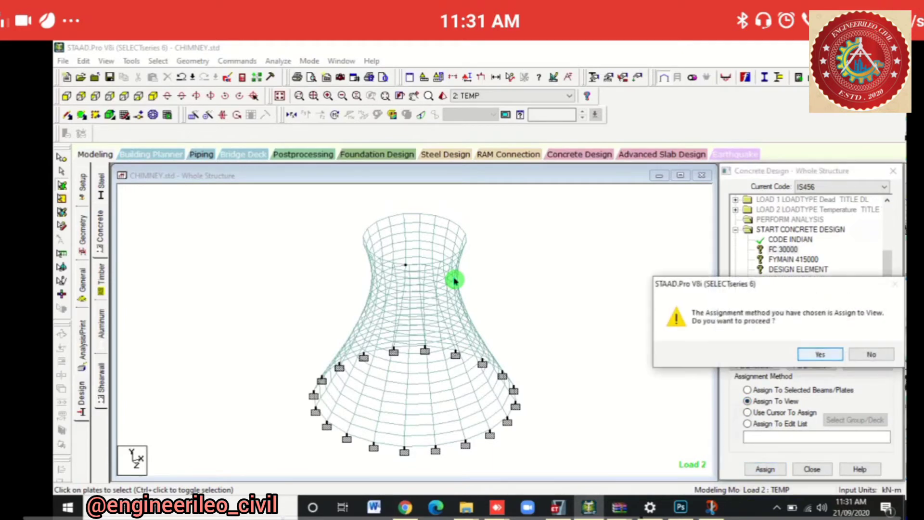
pyautogui.click(820, 354)
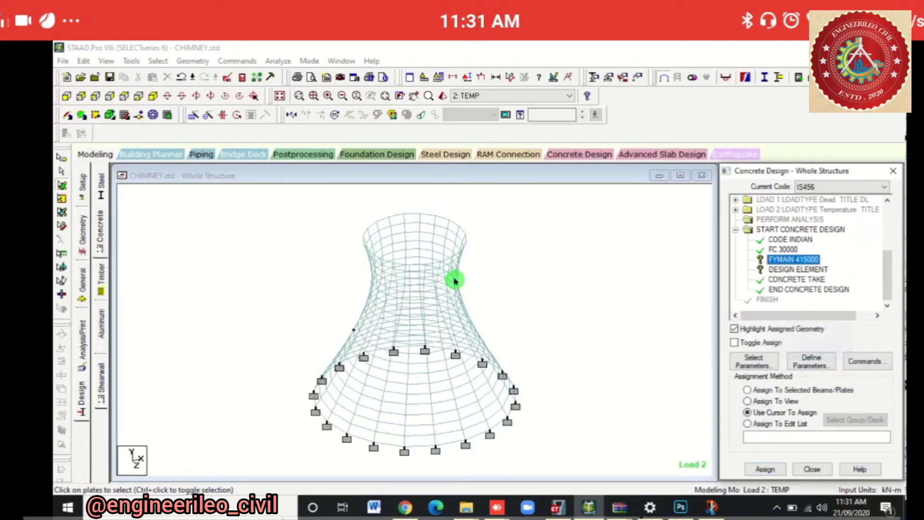
pyautogui.click(746, 400)
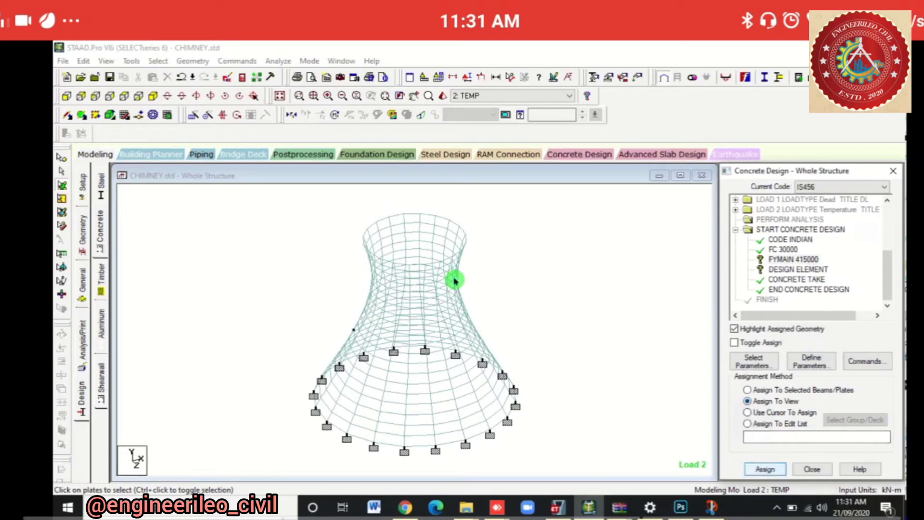
pyautogui.click(765, 469)
pyautogui.click(820, 354)
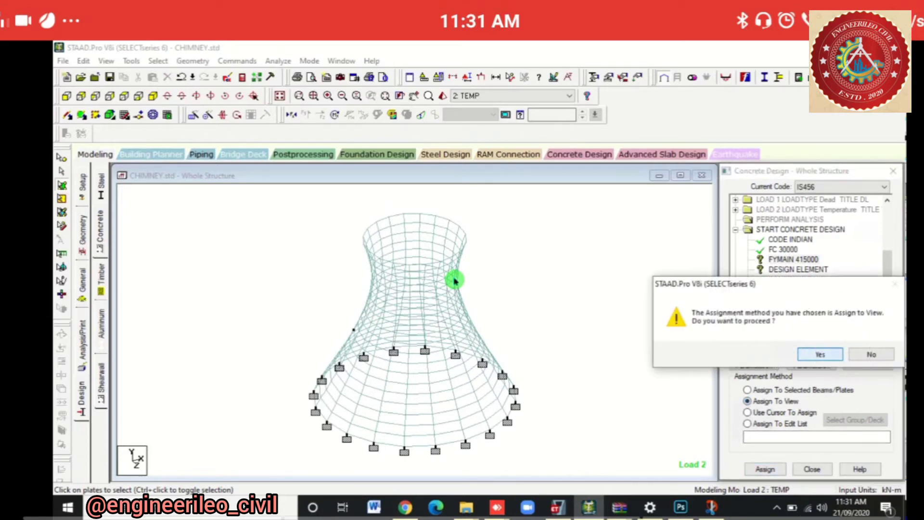
# Step: Assign the DESIGN ELEMENT command to all the tower's plates with Assign To View
pyautogui.click(747, 400)
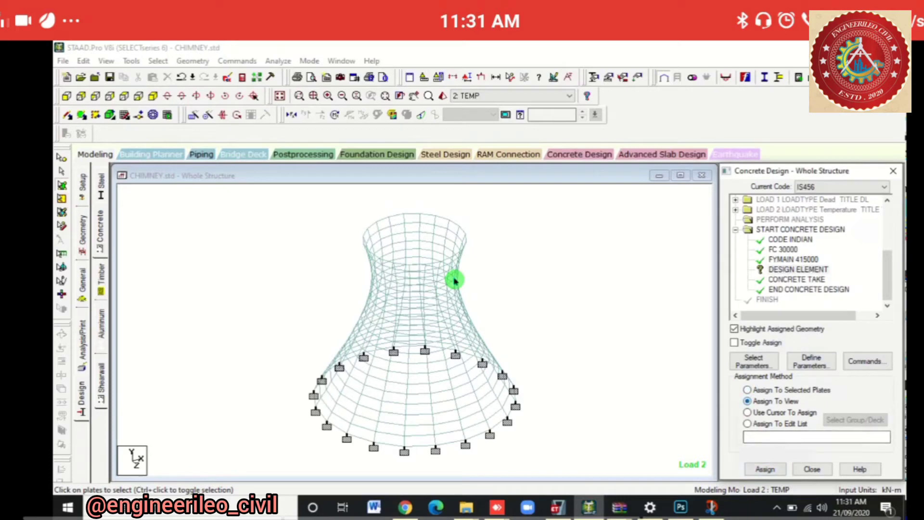
pyautogui.click(765, 469)
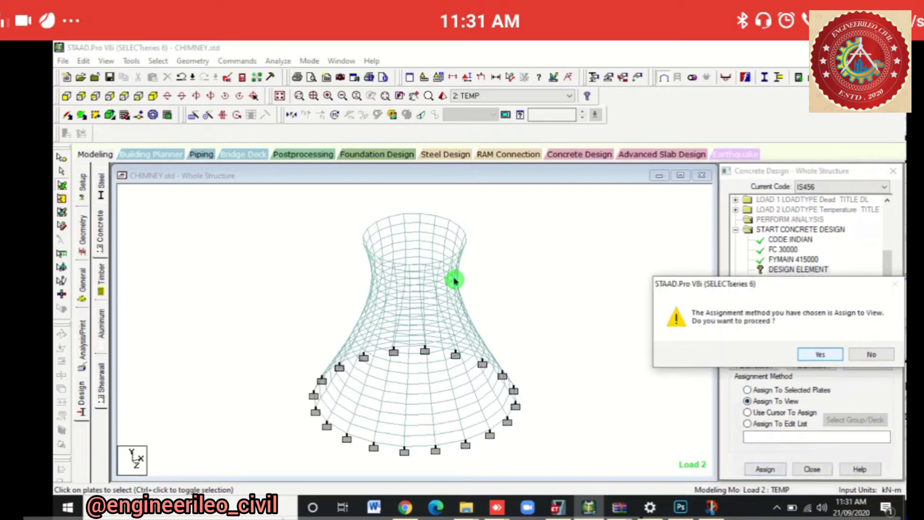
pyautogui.click(820, 355)
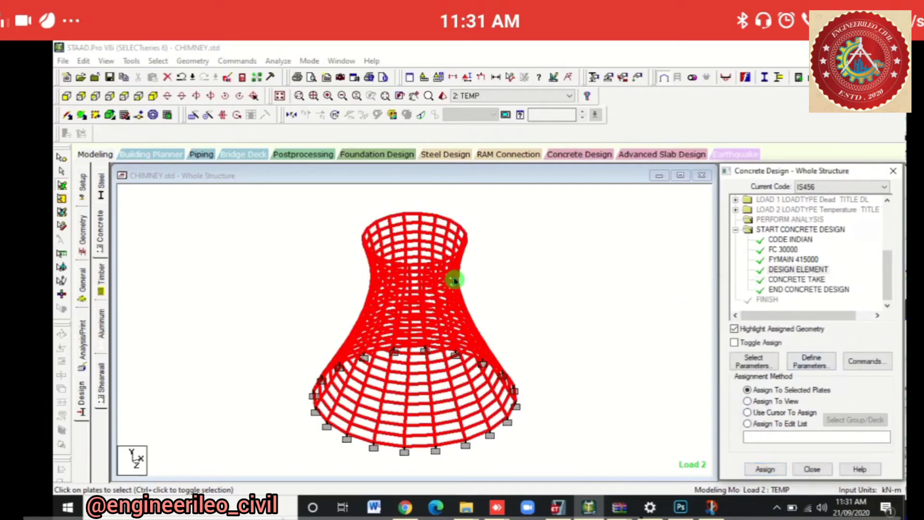
# Step: Add another PERFORM ANALYSIS command with the No Print option after the concrete design block
pyautogui.click(83, 340)
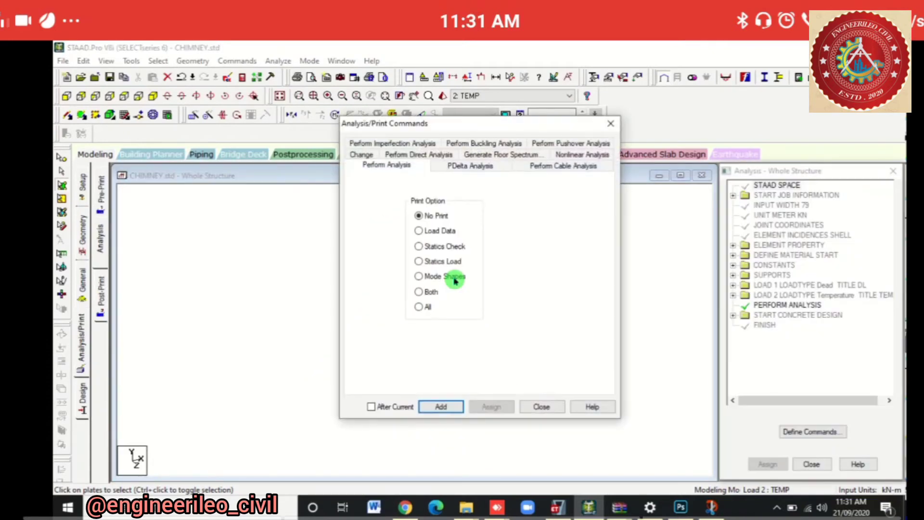
pyautogui.click(440, 406)
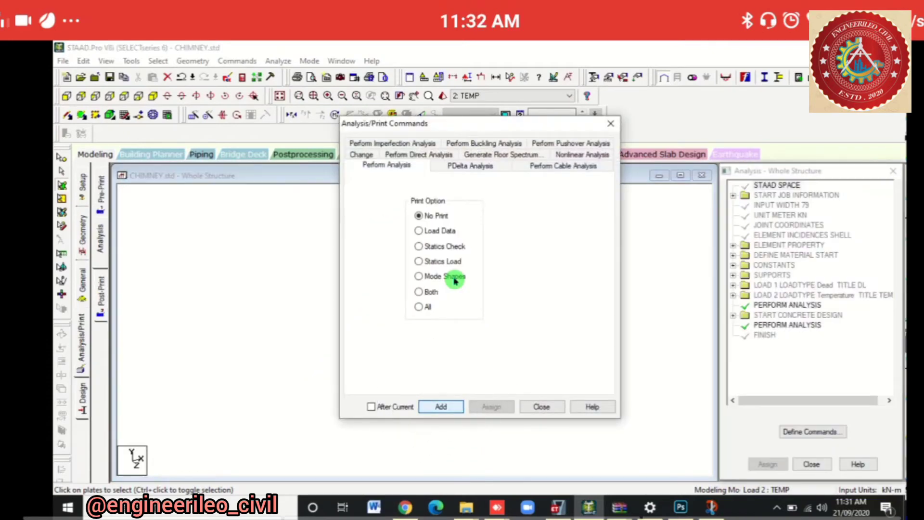
pyautogui.click(542, 406)
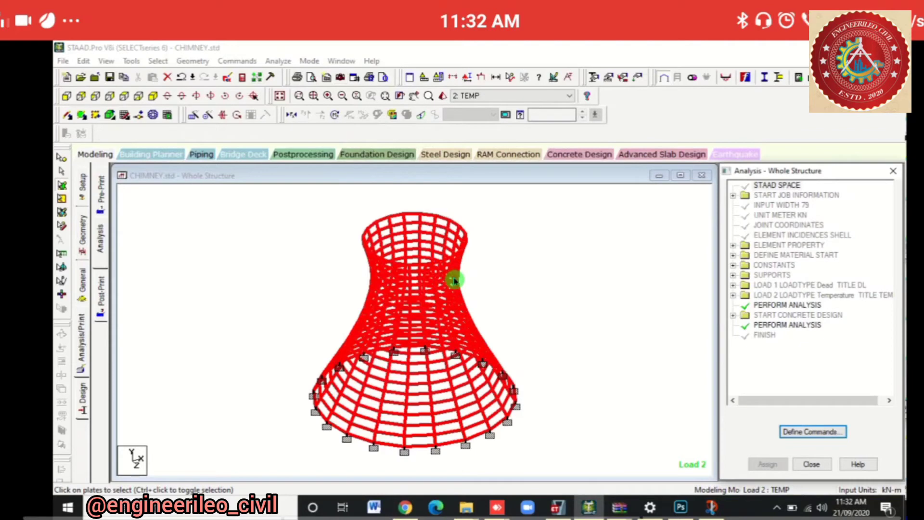
# Step: Run the STAAD analysis and design of the tower and go to Post Processing Mode
pyautogui.click(278, 61)
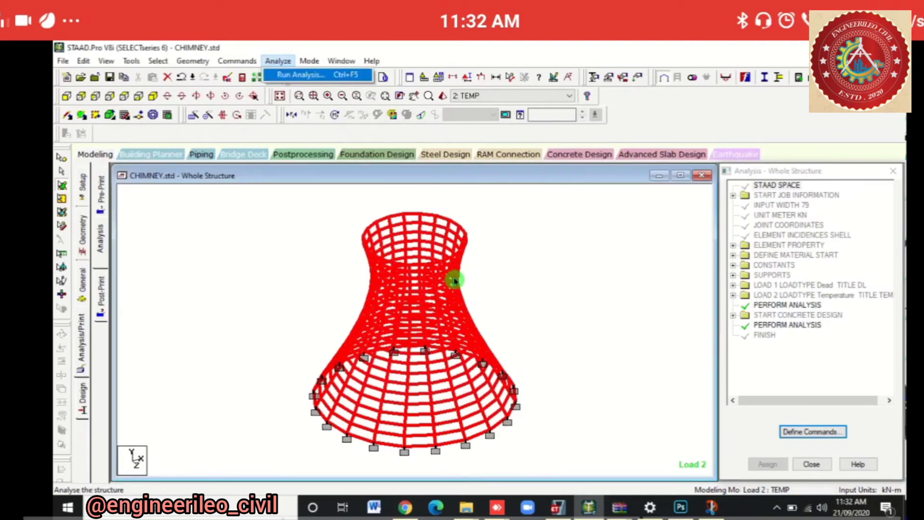
pyautogui.click(310, 76)
pyautogui.press('Return')
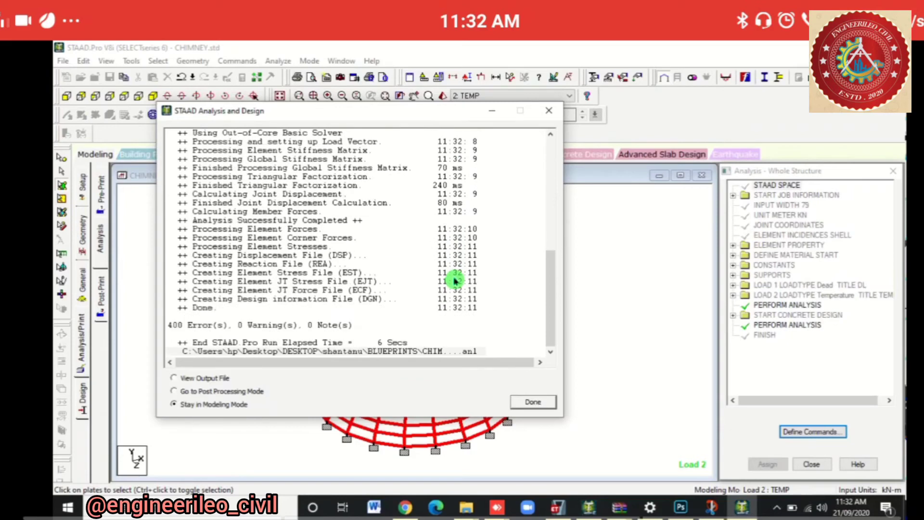
pyautogui.click(455, 282)
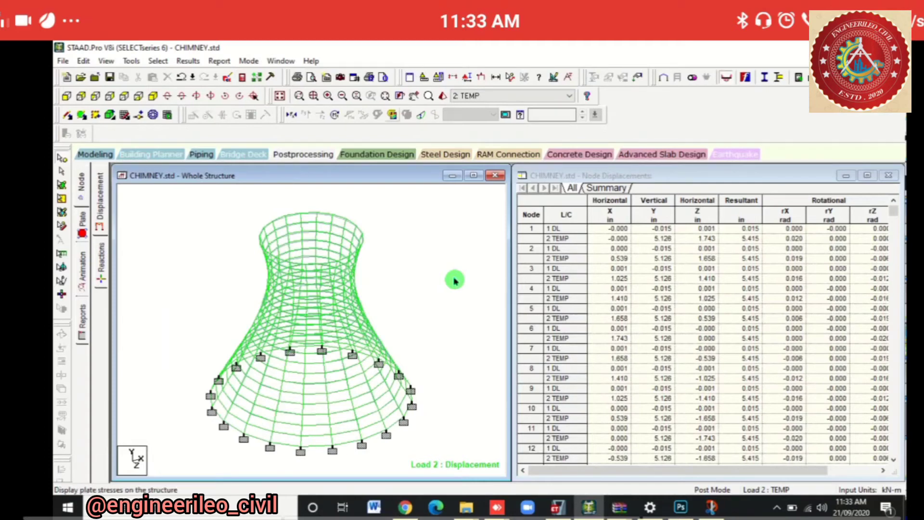
# Step: Display the tower's plate stress contour for load case 2: TEMP with stress type Max Absolute and Normal Fill
pyautogui.click(393, 114)
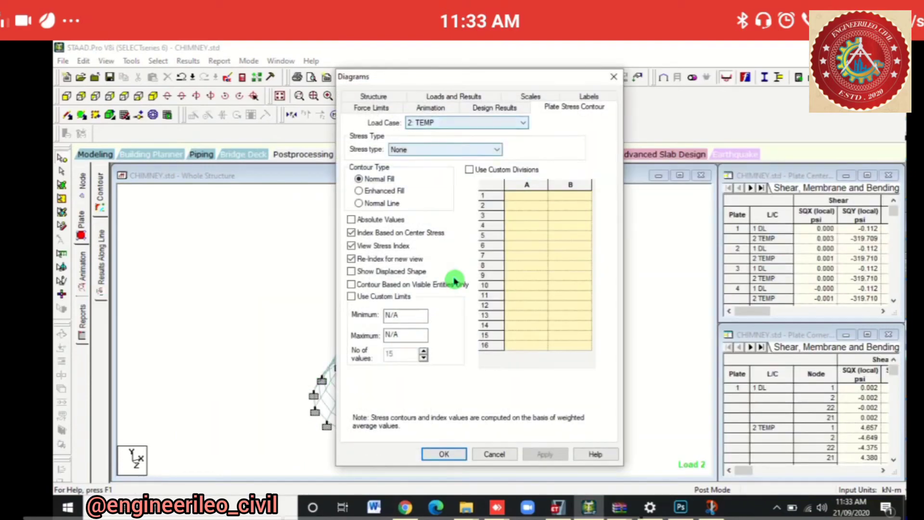
pyautogui.click(446, 150)
pyautogui.click(410, 169)
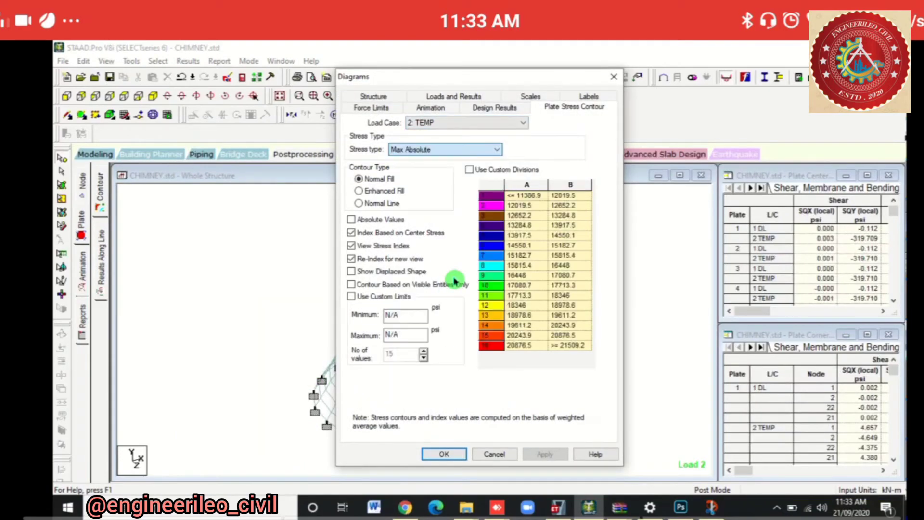
pyautogui.click(544, 455)
pyautogui.click(444, 454)
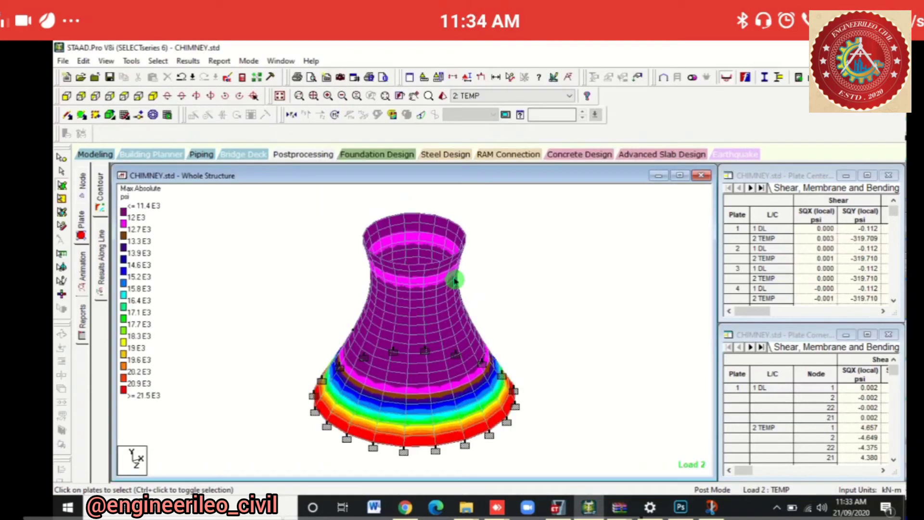
# Step: Examine the Max Absolute stress contour around the tower from side-on and raised viewpoints
pyautogui.click(182, 95)
pyautogui.click(182, 96)
pyautogui.click(182, 96)
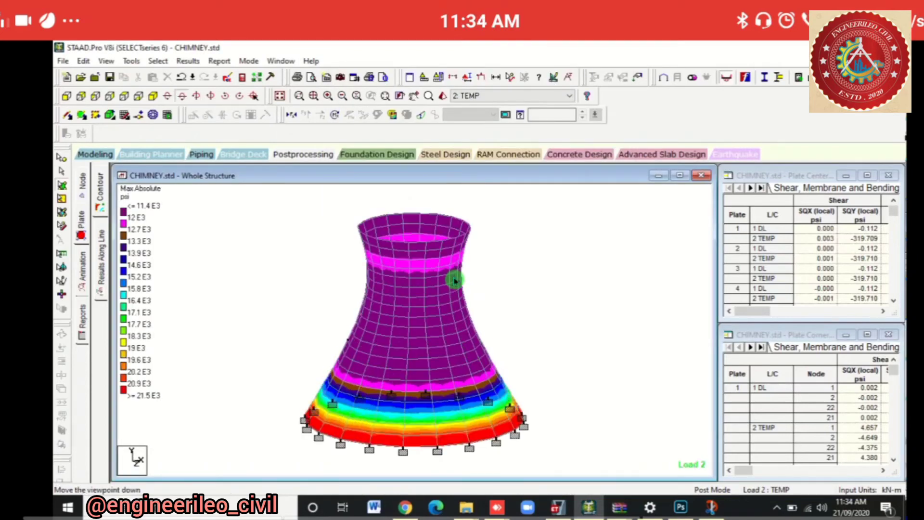
pyautogui.click(182, 96)
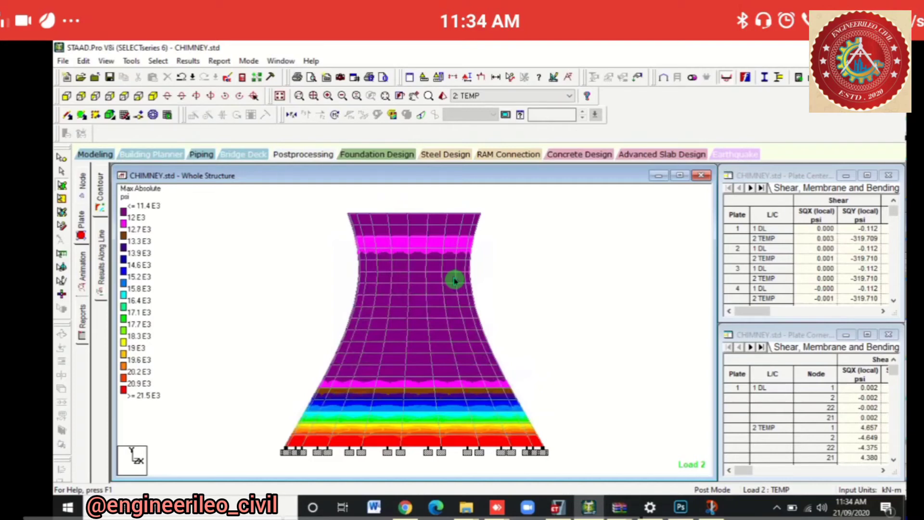
pyautogui.click(196, 95)
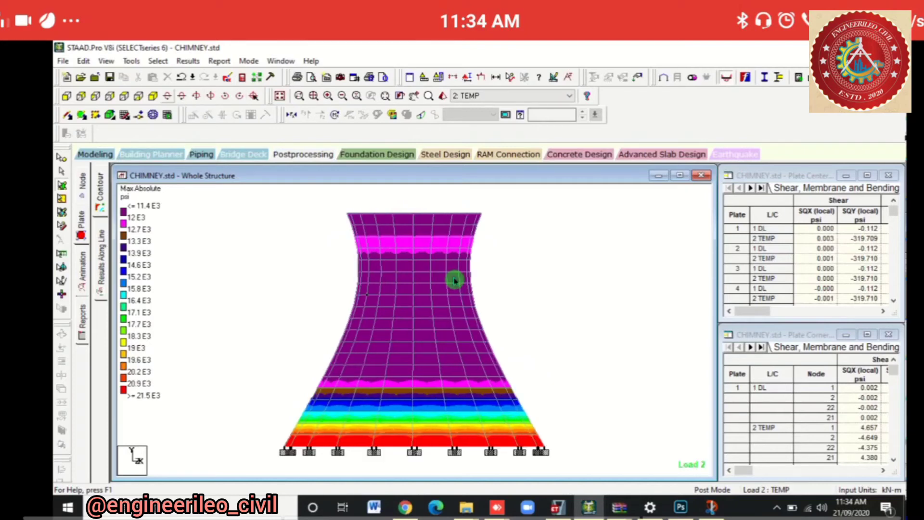
pyautogui.click(167, 95)
pyautogui.click(168, 96)
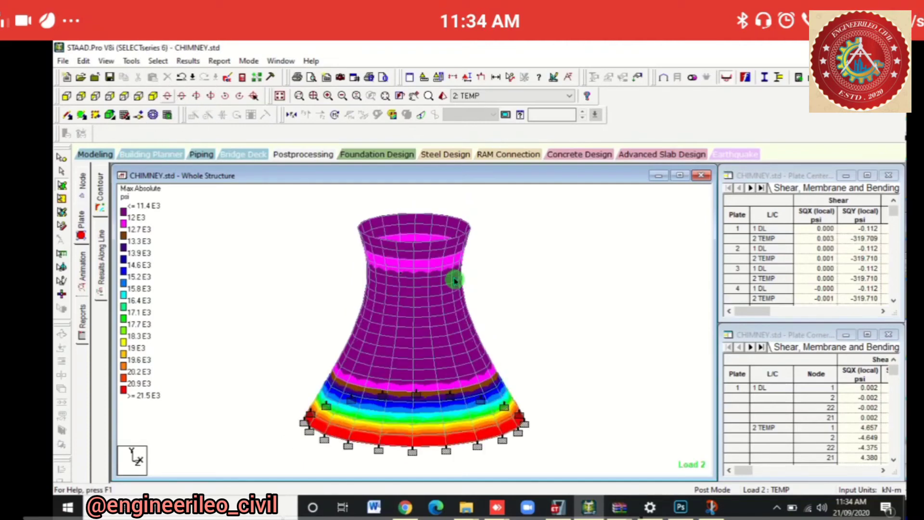
pyautogui.click(167, 96)
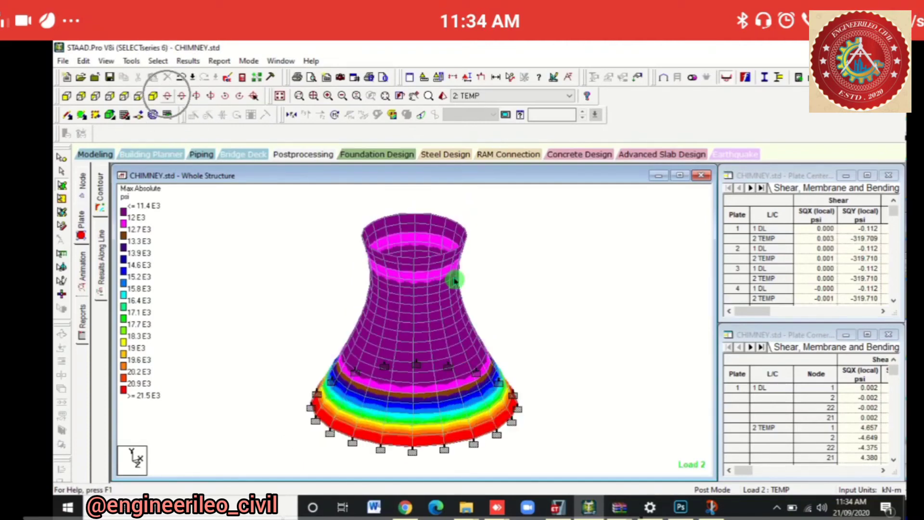
pyautogui.click(167, 96)
pyautogui.click(167, 95)
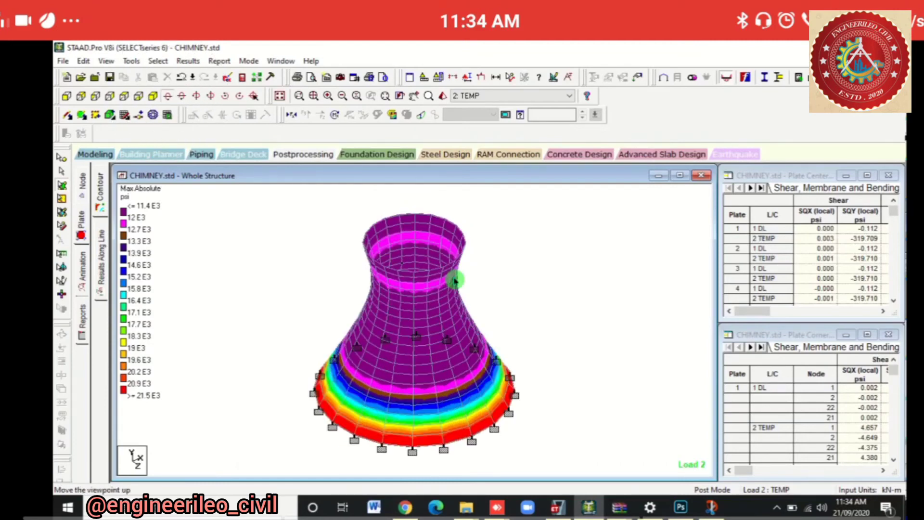
pyautogui.press('Up')
pyautogui.press('Down')
pyautogui.press('Down')
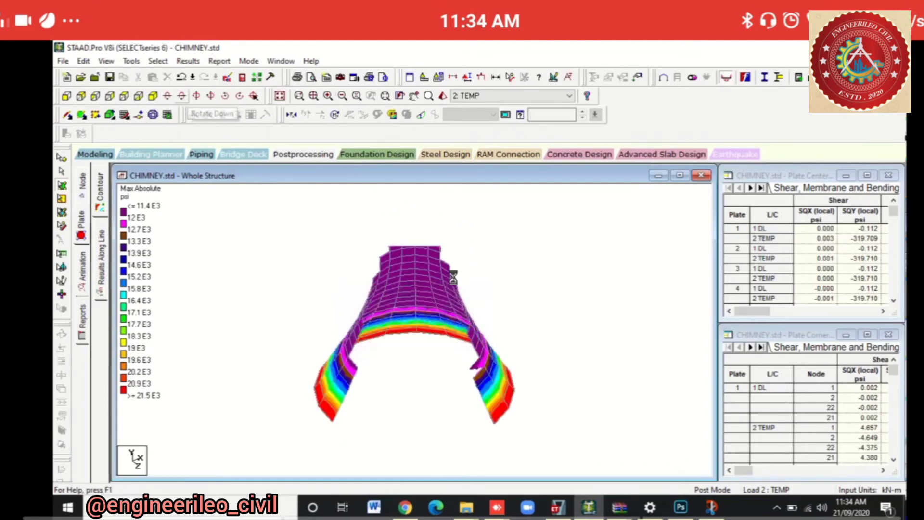
# Step: Play the tower's deflection animation for load case 2: TEMP, and end it with No Animation and a target FPS of 100
pyautogui.press('Down')
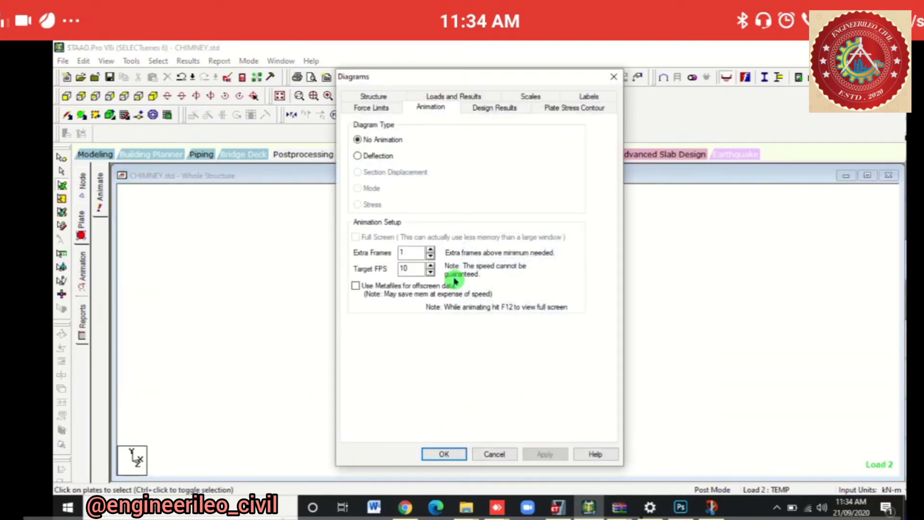
pyautogui.press('Down')
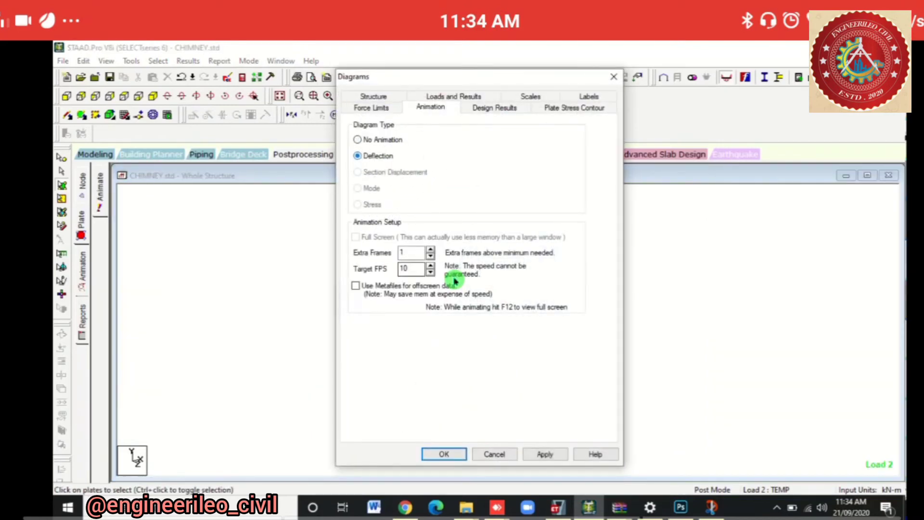
pyautogui.press('Return')
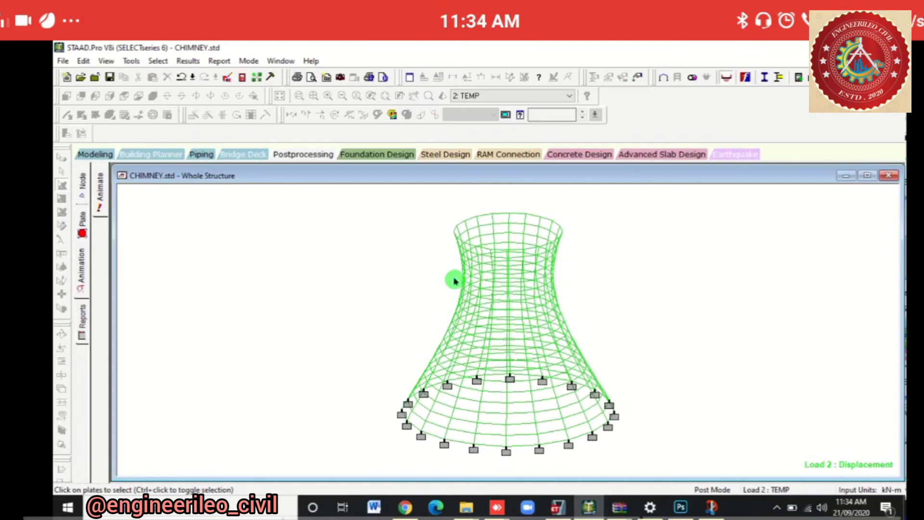
pyautogui.press('Escape')
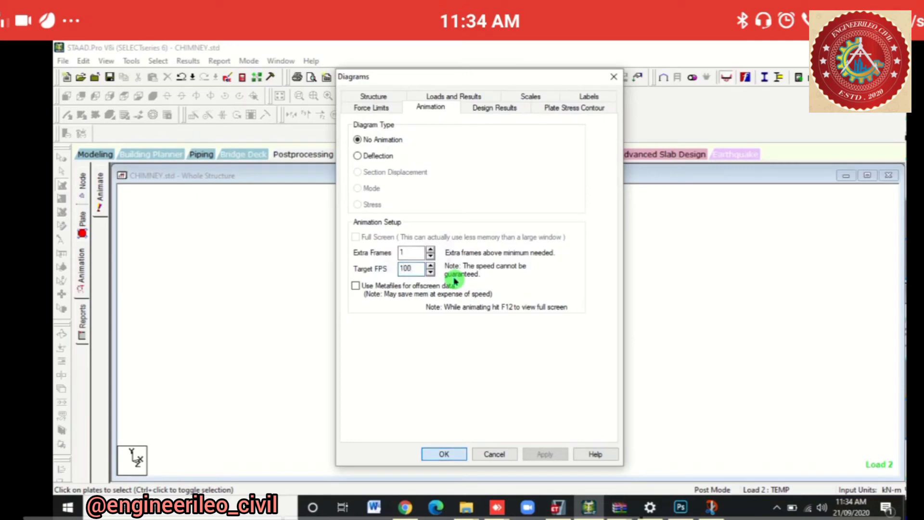
pyautogui.press('Return')
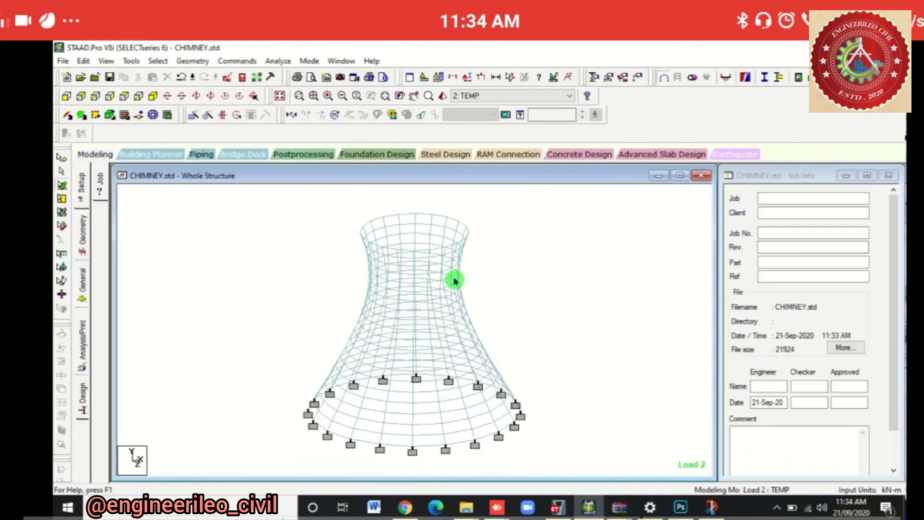
# Step: In Modeling mode, review plate 99's geometry, principal stresses and displacements, corner stresses and property constants
pyautogui.click(455, 280)
pyautogui.doubleClick(455, 280)
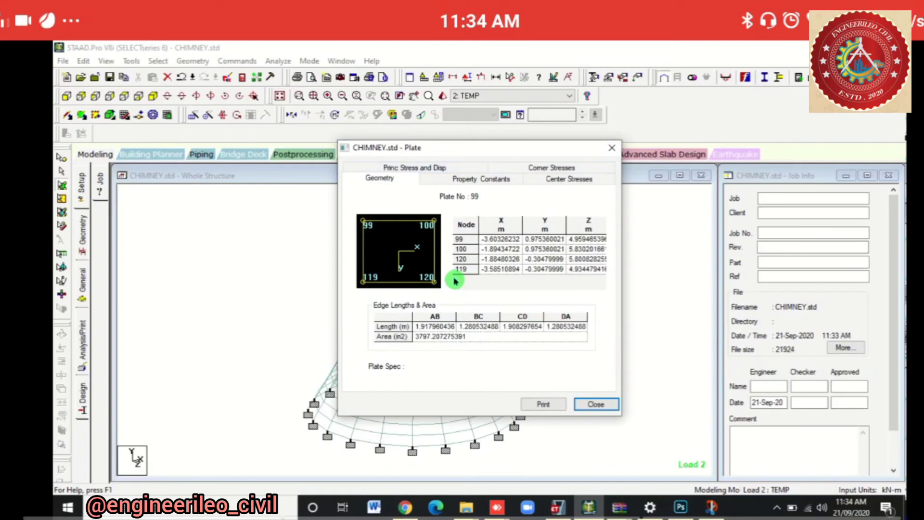
pyautogui.click(414, 168)
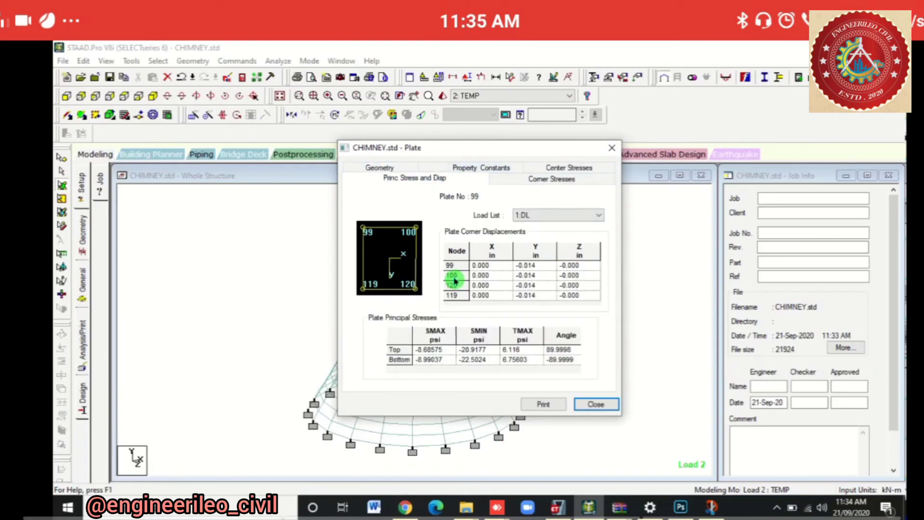
pyautogui.click(552, 178)
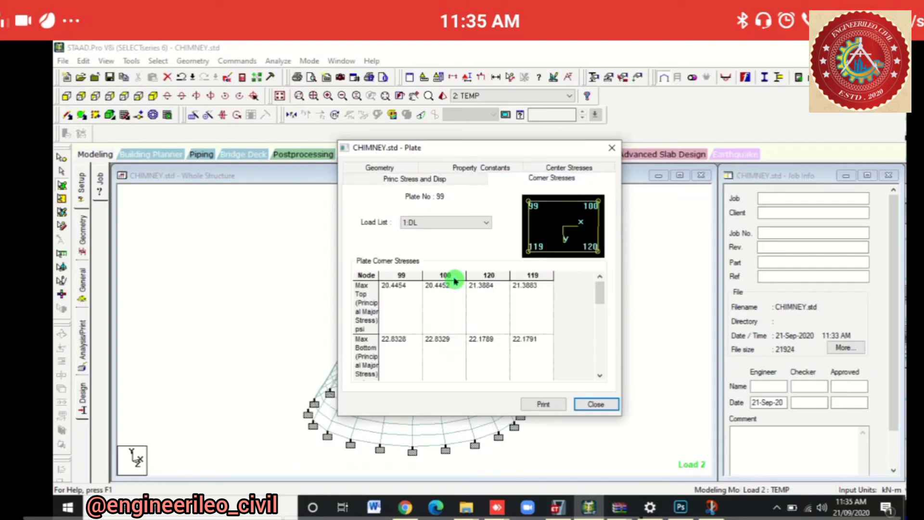
pyautogui.click(481, 168)
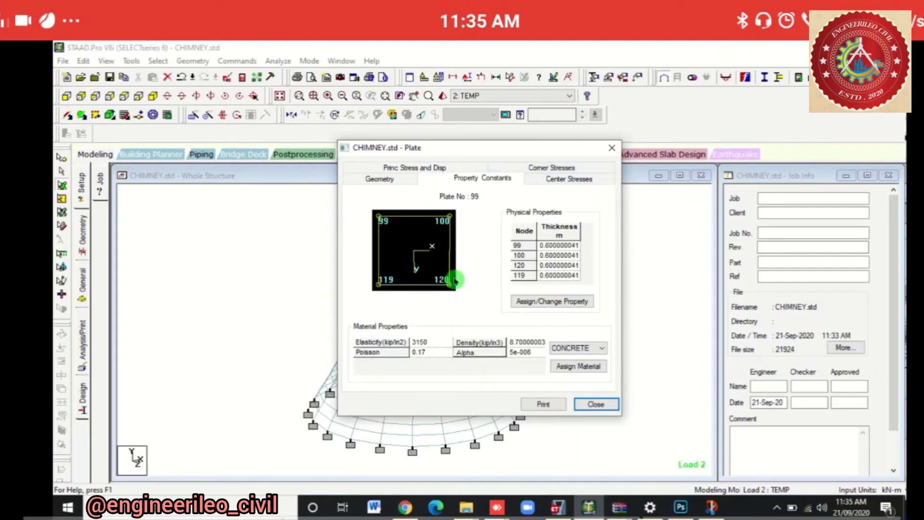
pyautogui.click(551, 167)
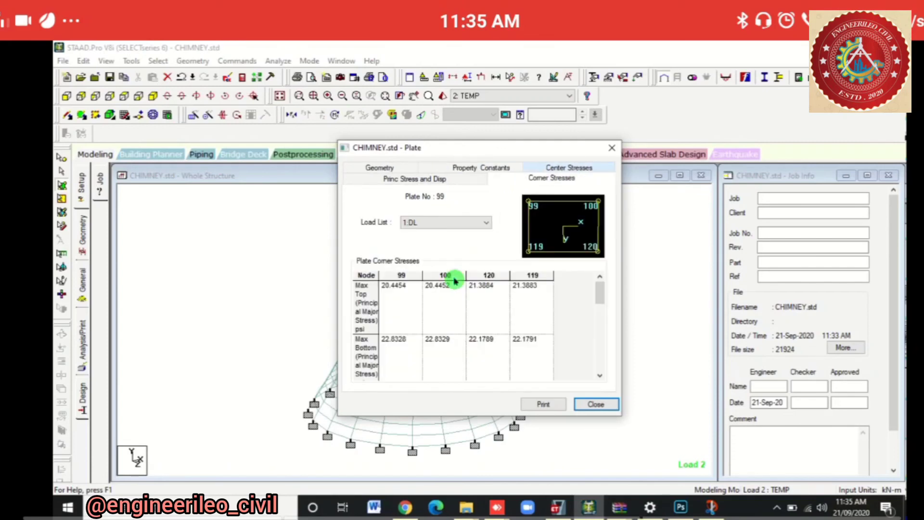
# Step: Check plate 99's center stresses for load case 2:TEMP and the geometry of plate 236
pyautogui.click(569, 167)
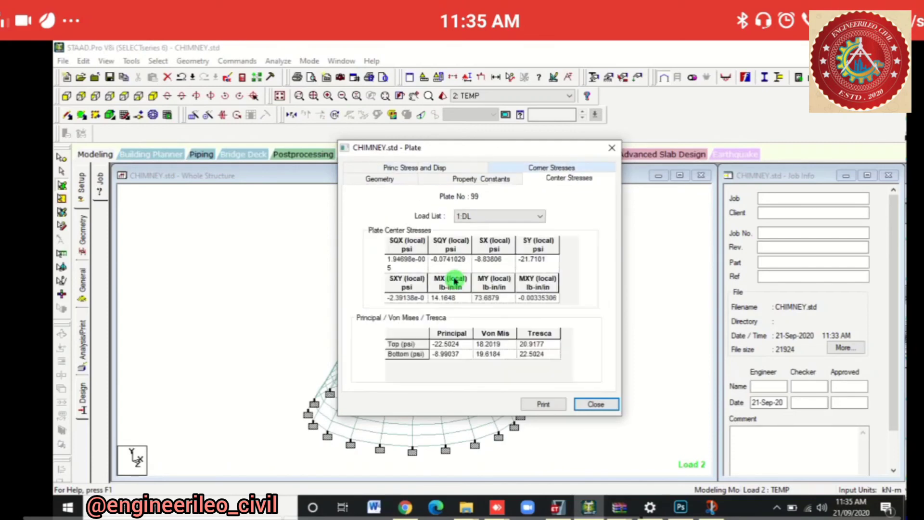
pyautogui.click(500, 216)
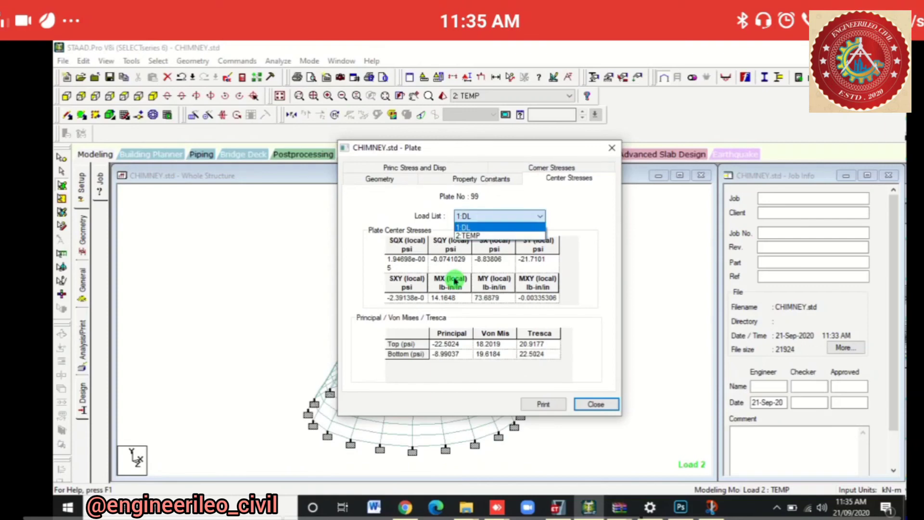
pyautogui.click(499, 226)
pyautogui.click(499, 216)
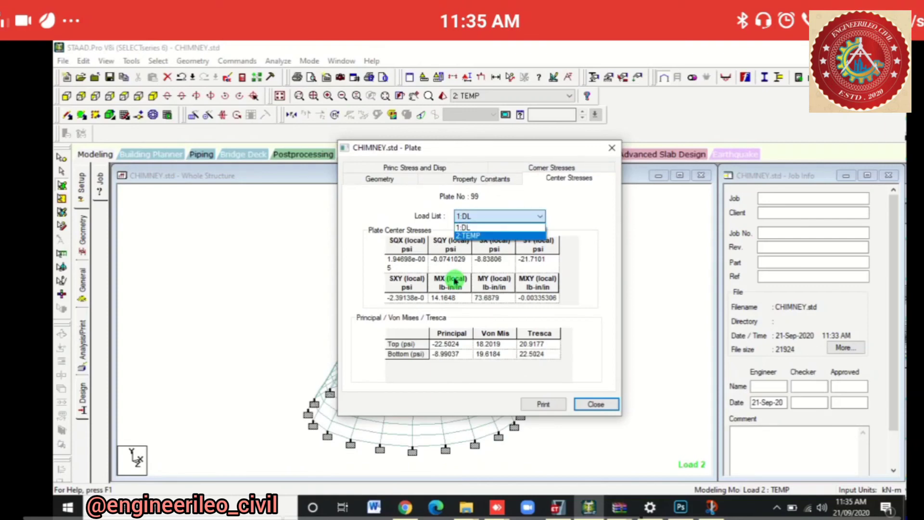
pyautogui.click(481, 230)
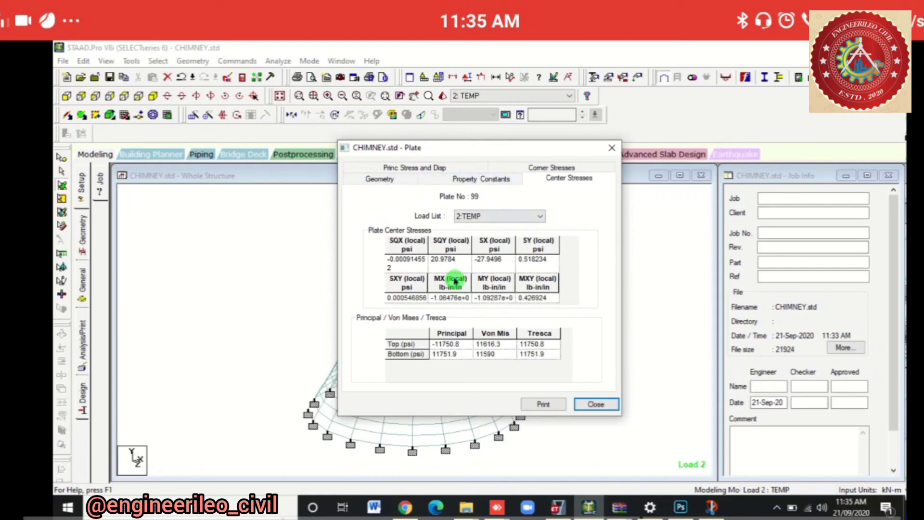
pyautogui.press('Escape')
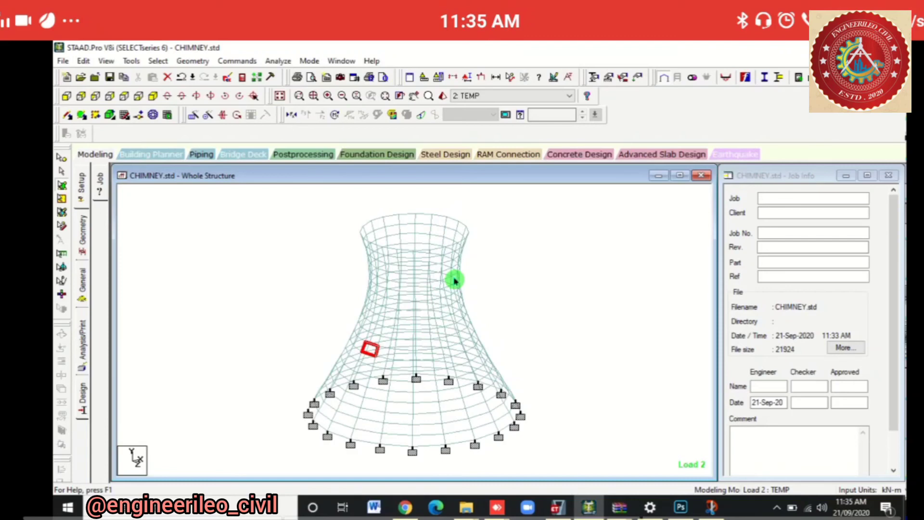
pyautogui.doubleClick(455, 281)
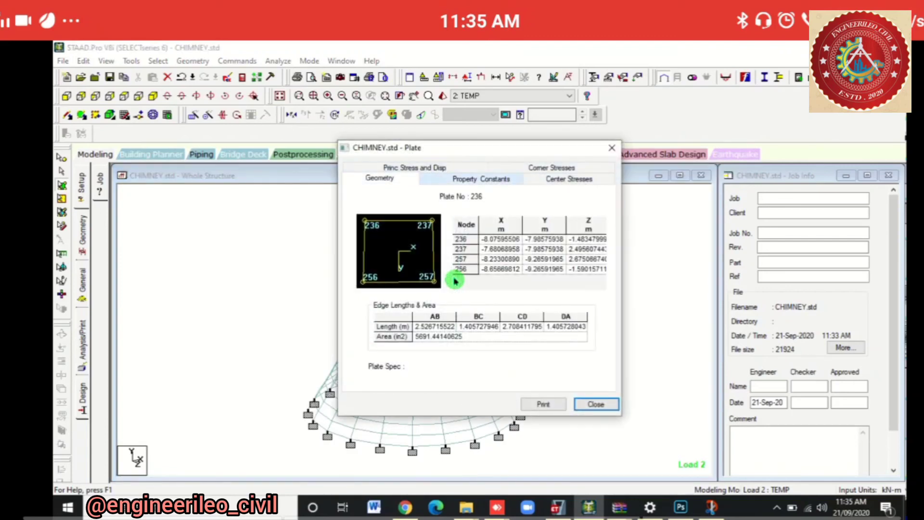
pyautogui.press('Escape')
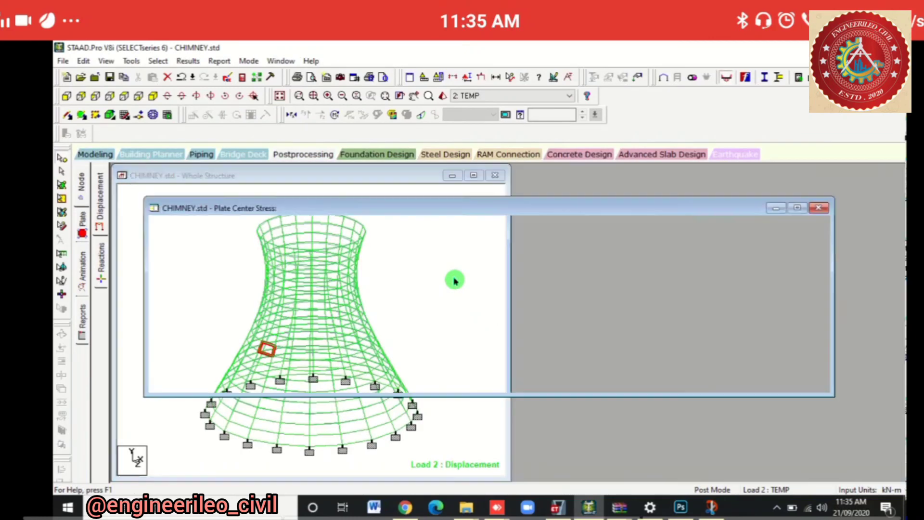
# Step: Show the Max Absolute plate stress contour for load case 2: TEMP again in Postprocessing mode
pyautogui.hotkey('alt', 'Down')
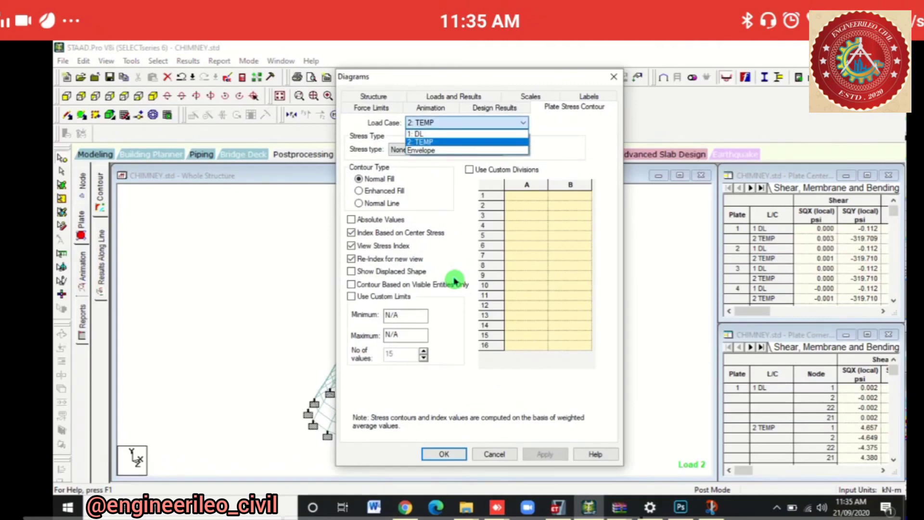
pyautogui.press('Return')
pyautogui.press('Tab')
pyautogui.hotkey('alt', 'Down')
pyautogui.press('Down')
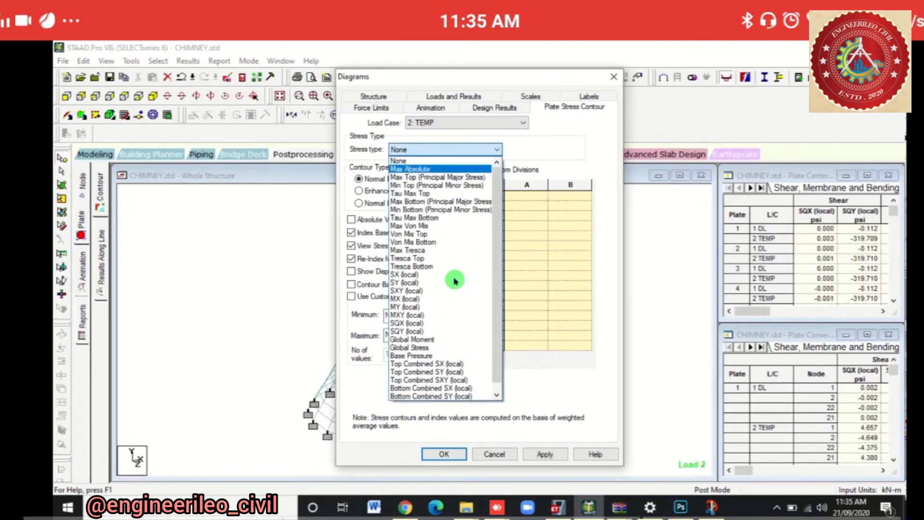
pyautogui.press('Return')
pyautogui.hotkey('alt', 'a')
pyautogui.press('Return')
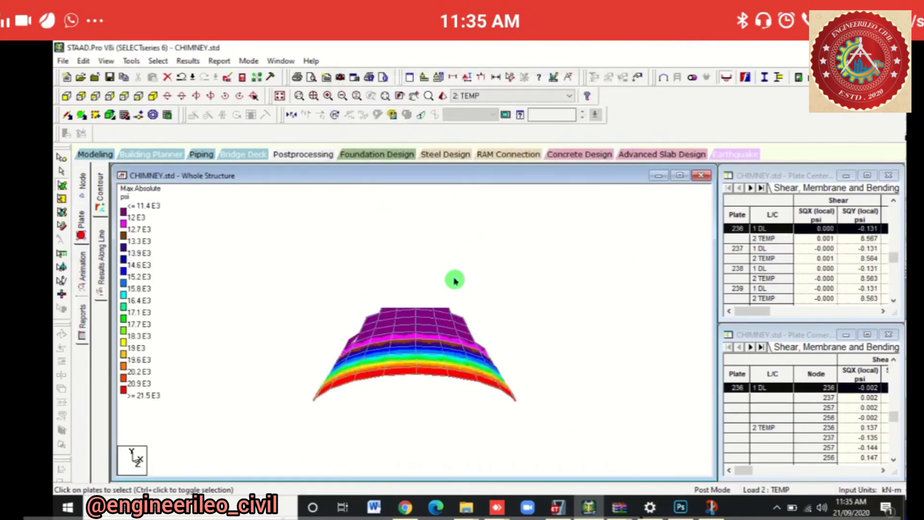